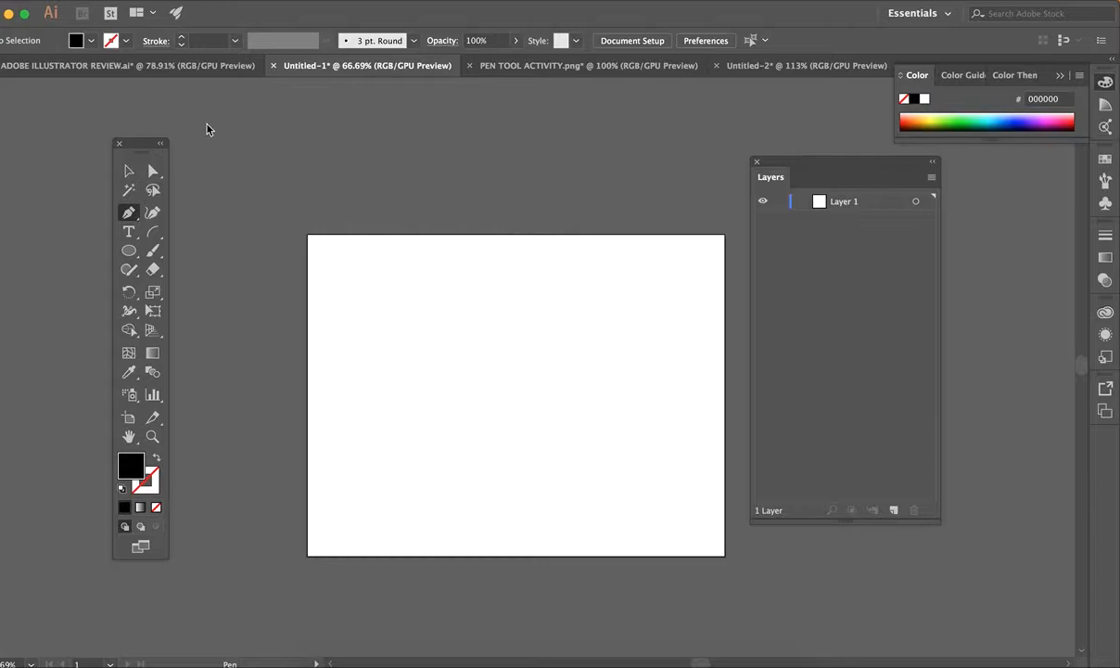
Activate the Type Tool, leaving the Essentials workspace unchanged.
click(128, 234)
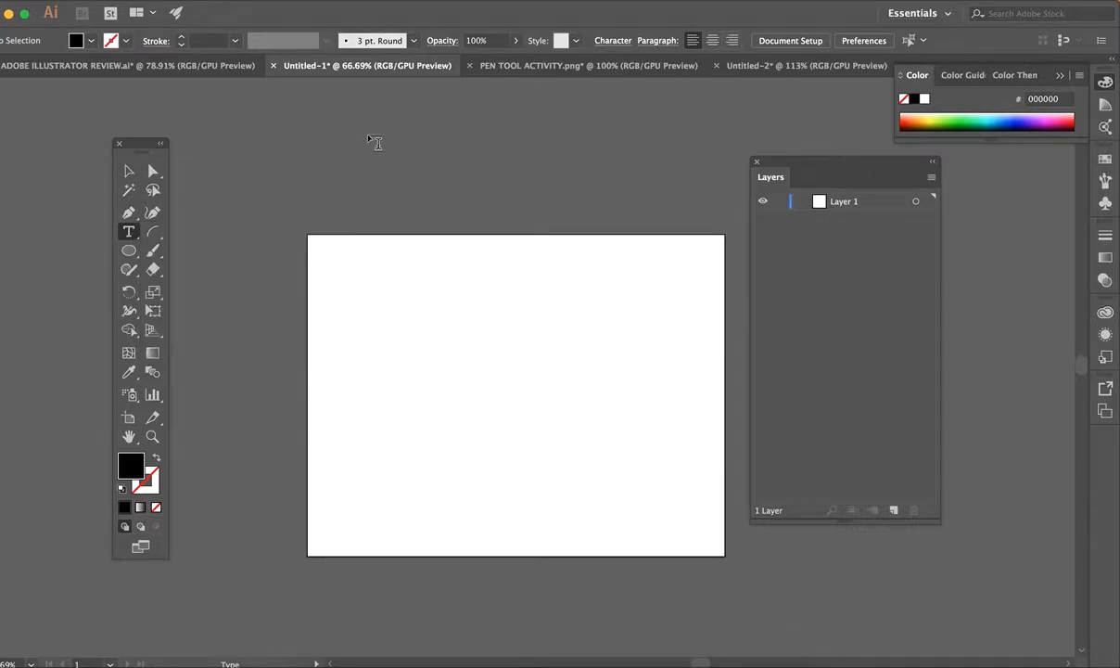
click(921, 13)
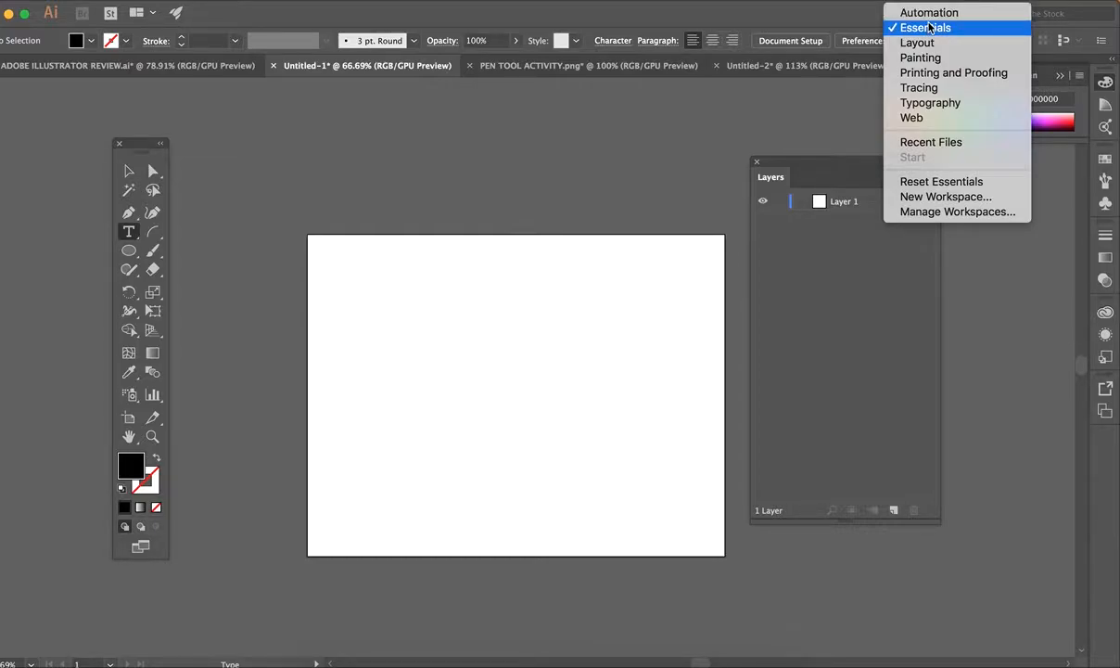
click(846, 20)
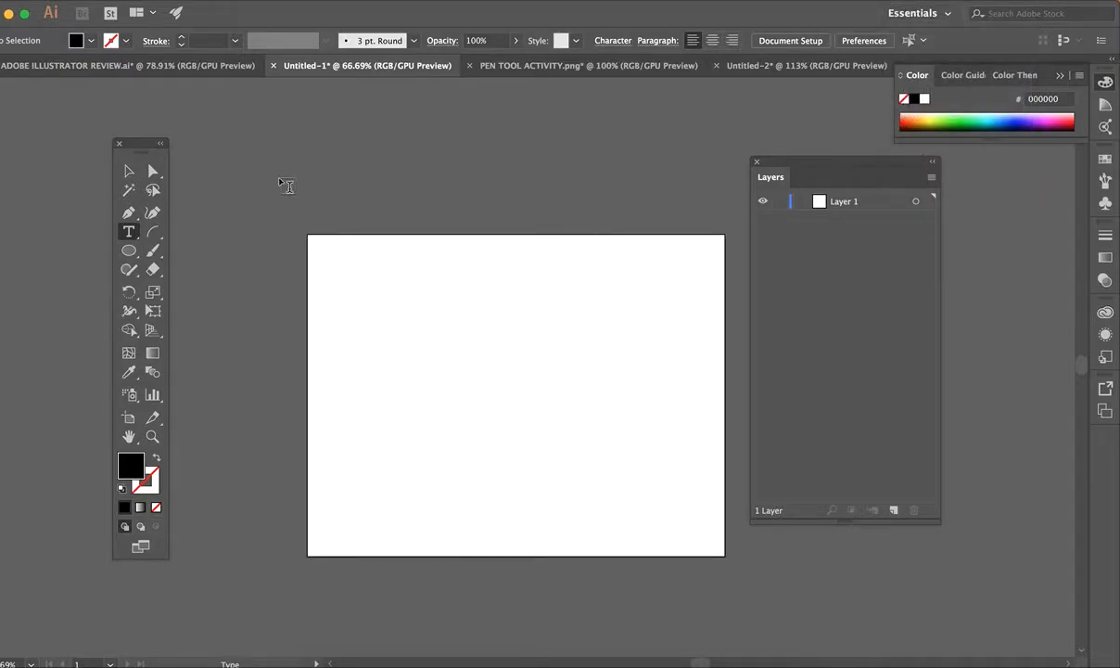
Type the person's full name as a text line near the artboard's top-left.
click(349, 278)
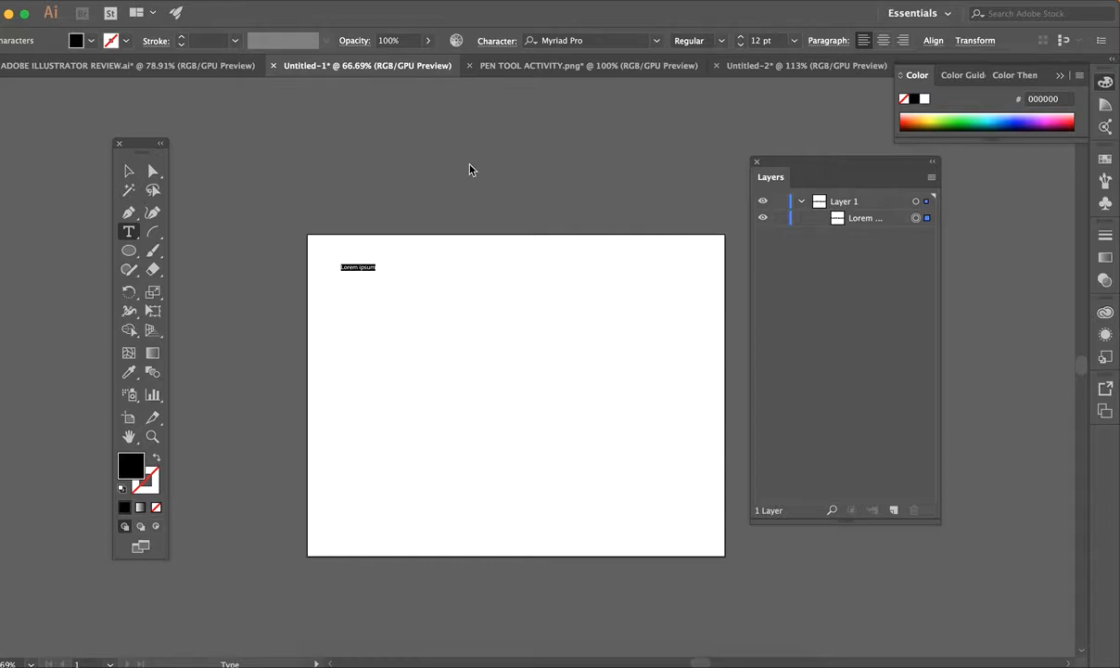
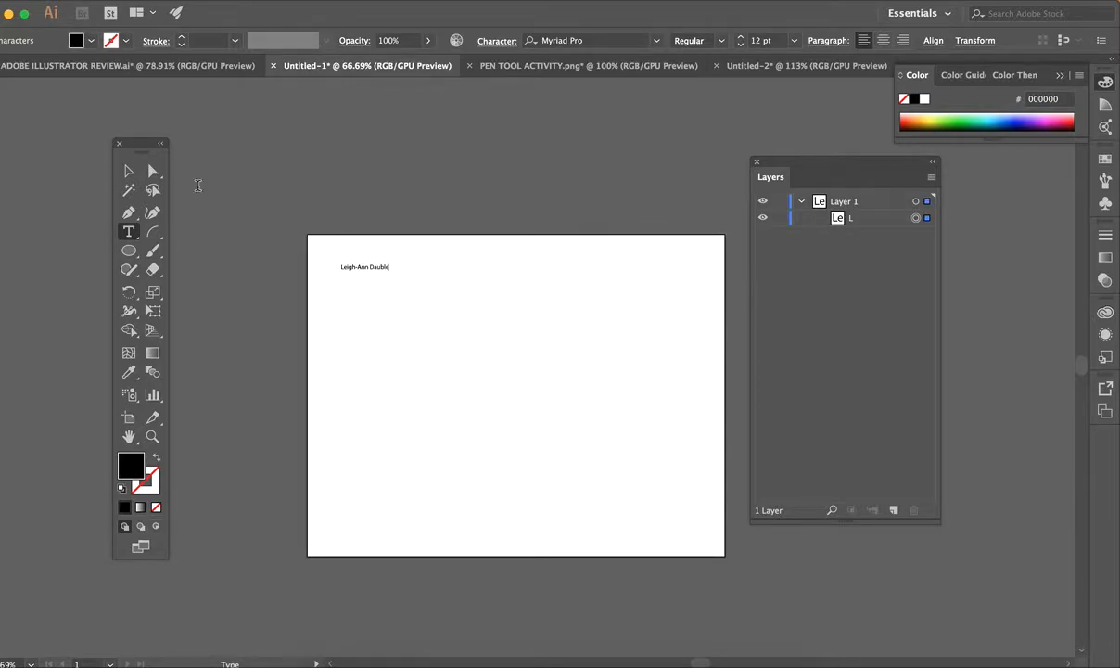
click(128, 172)
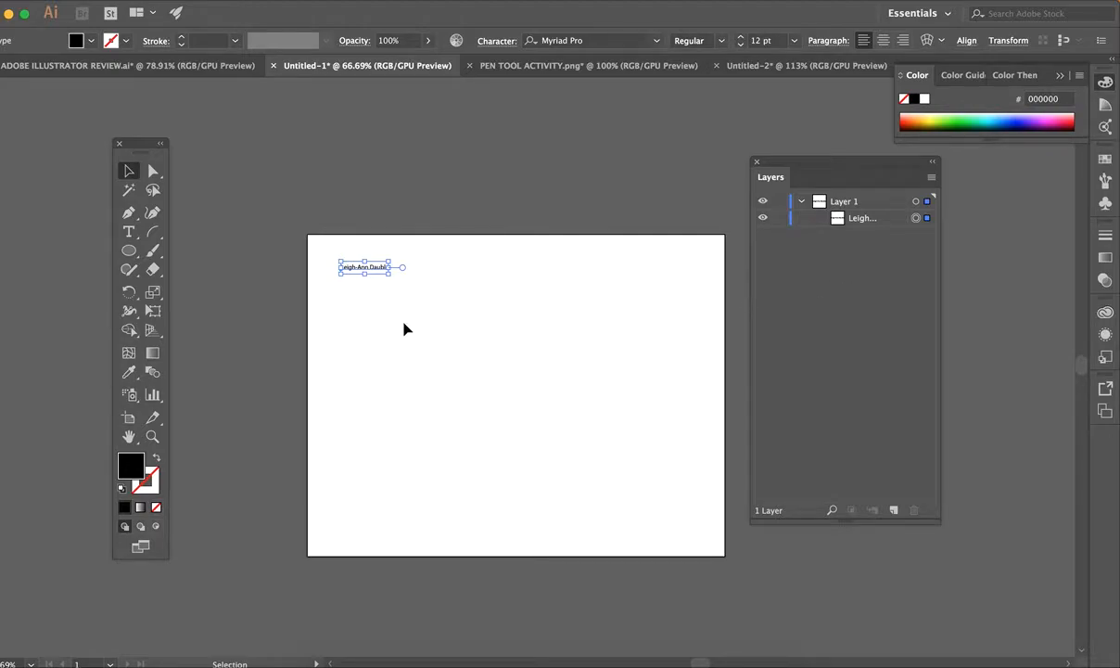
Scale the name text up to about 64.76 pt.
drag(390, 275, 484, 324)
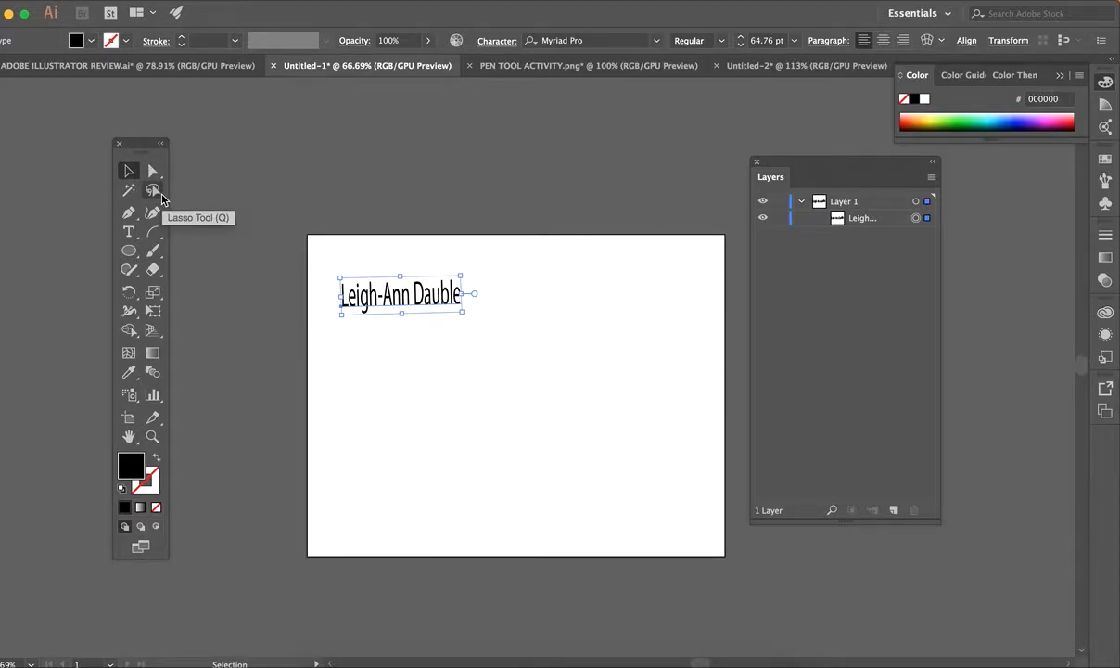
click(129, 233)
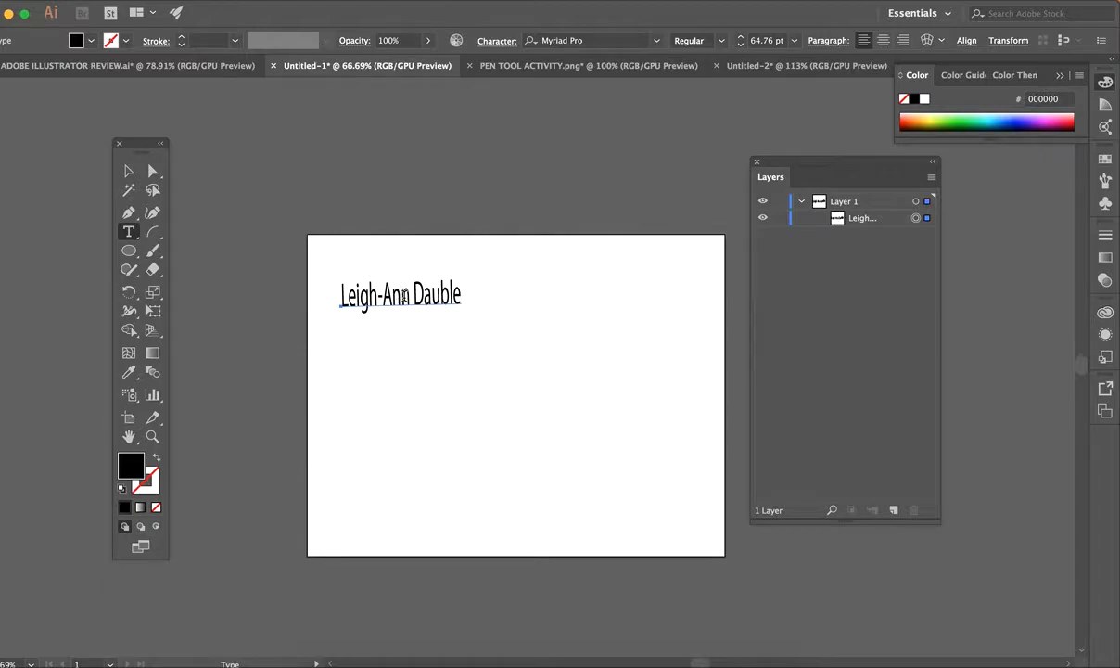
Style the name's characters blue, in Marker Felt Wide at 61 pt.
drag(463, 295, 327, 297)
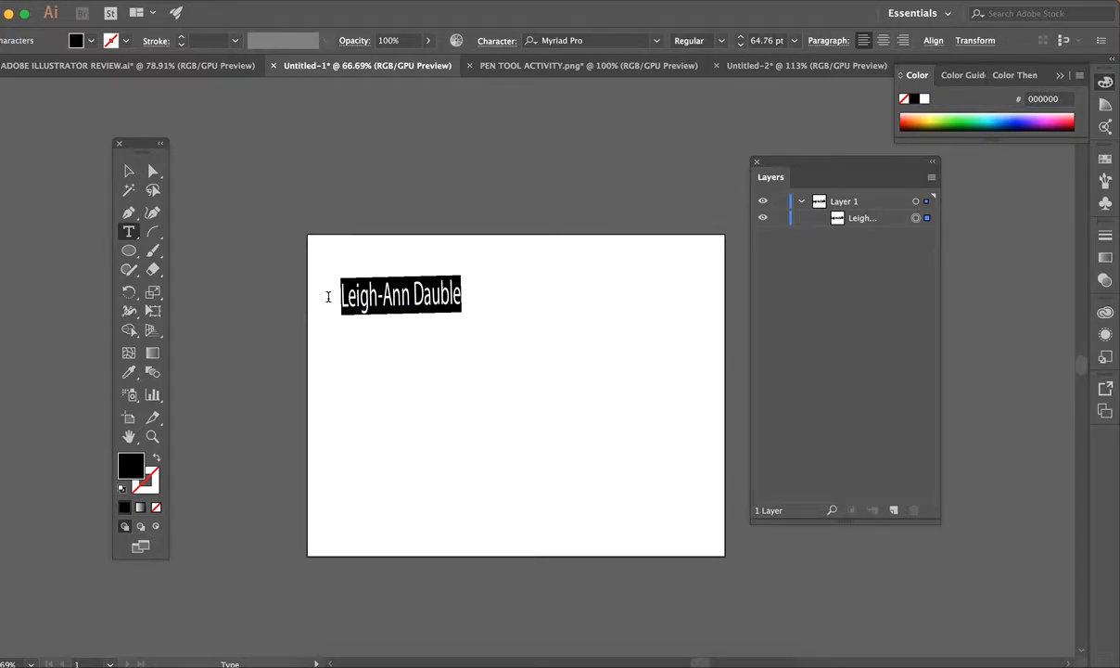
click(90, 40)
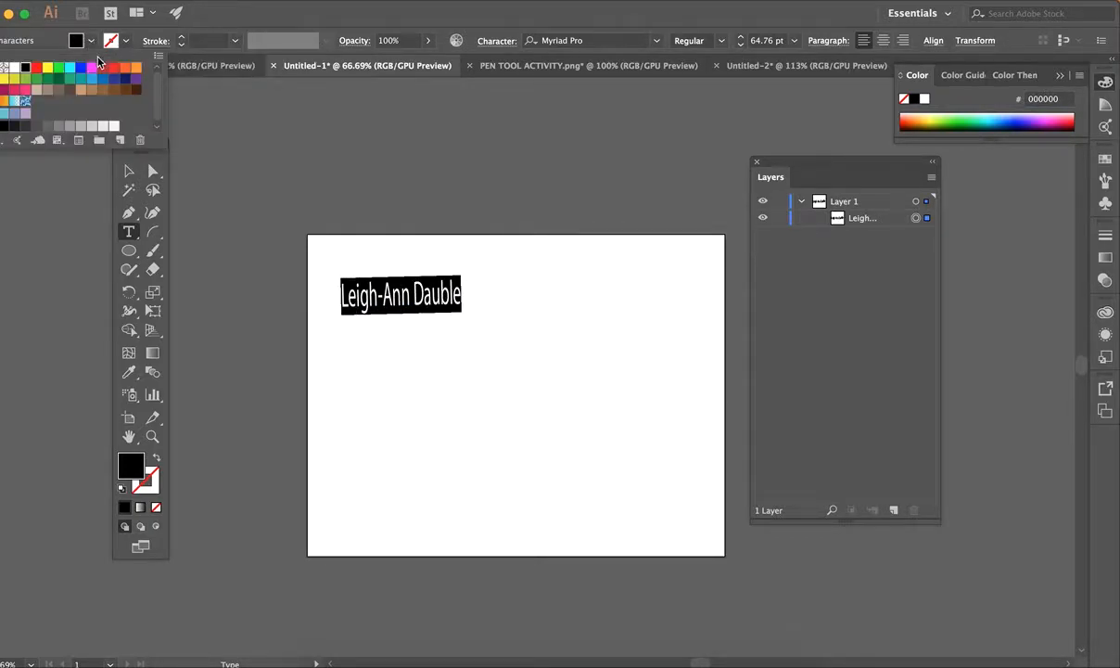
click(81, 74)
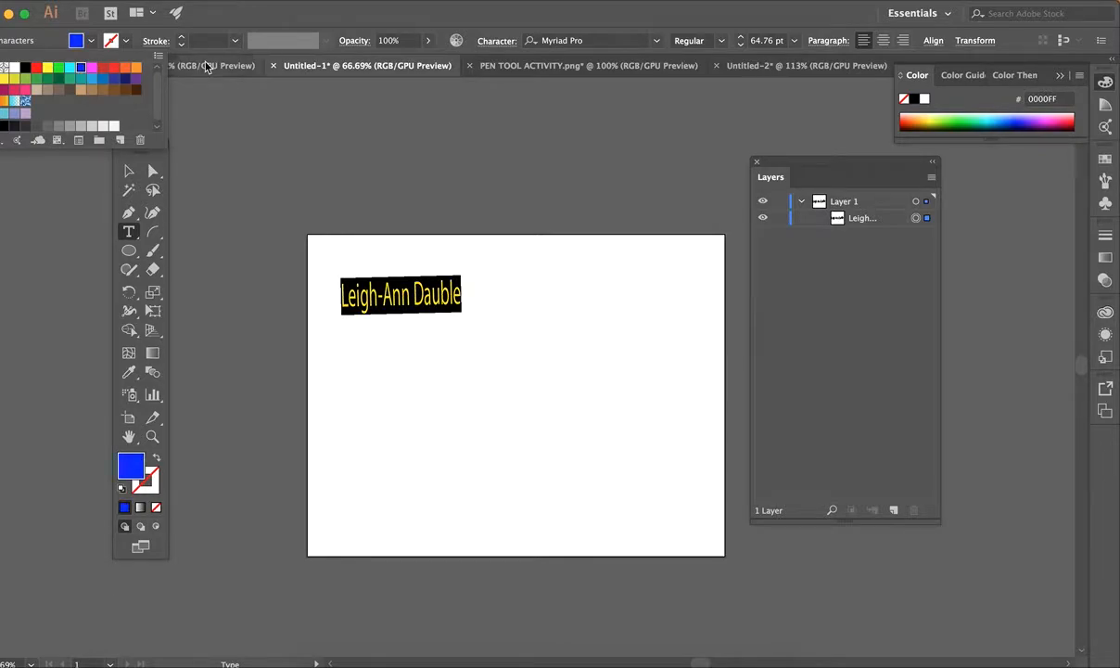
click(657, 47)
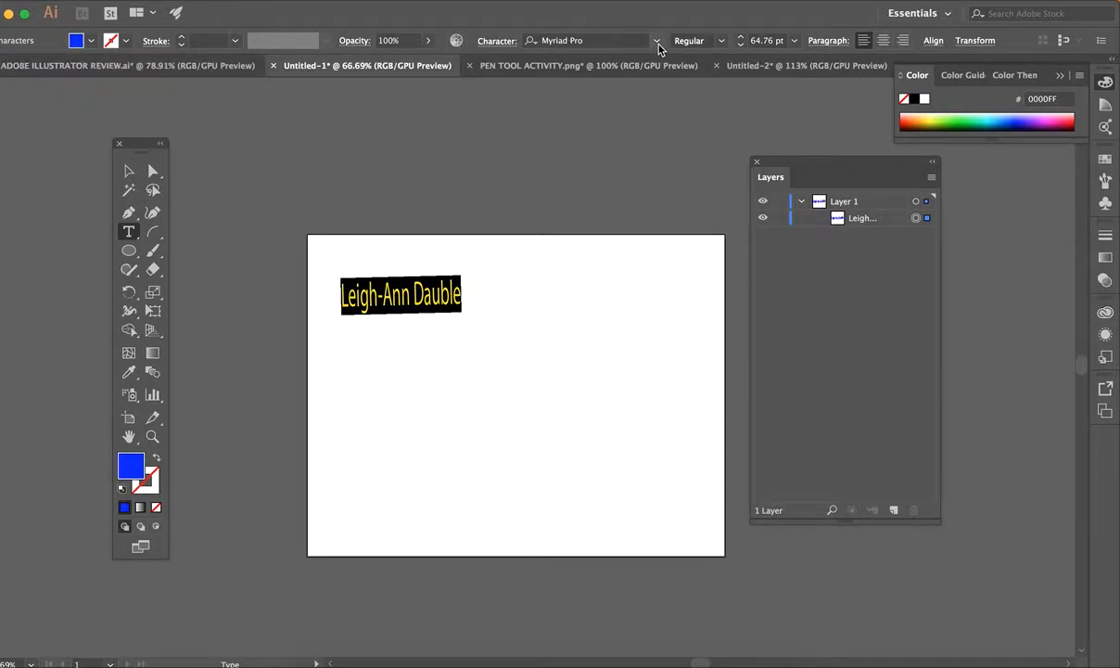
click(656, 42)
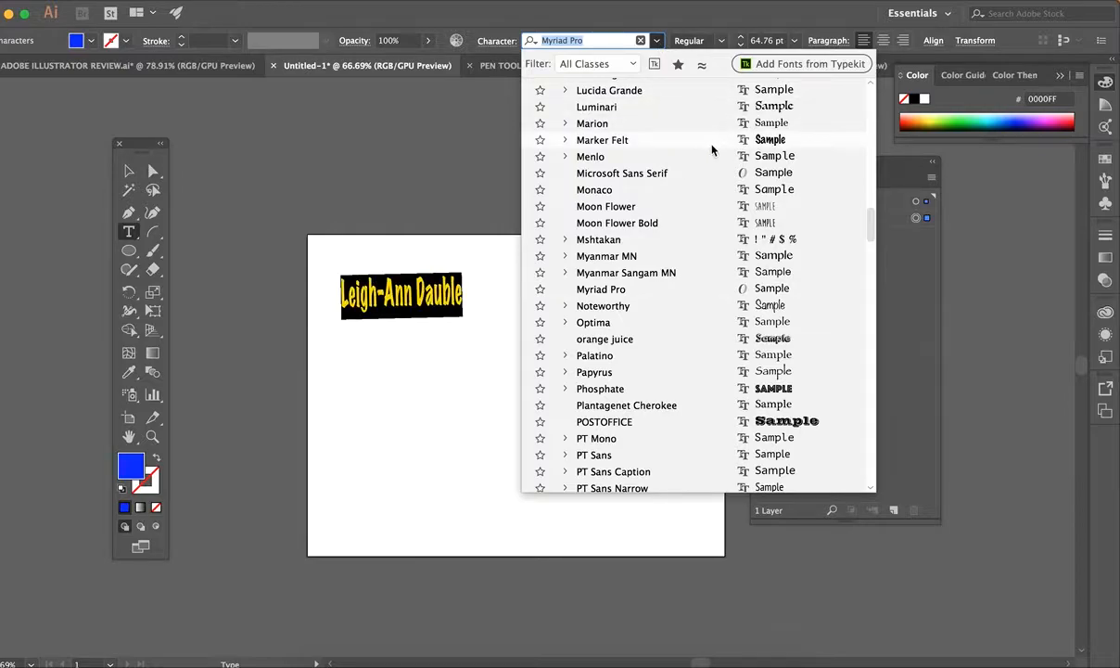
click(677, 186)
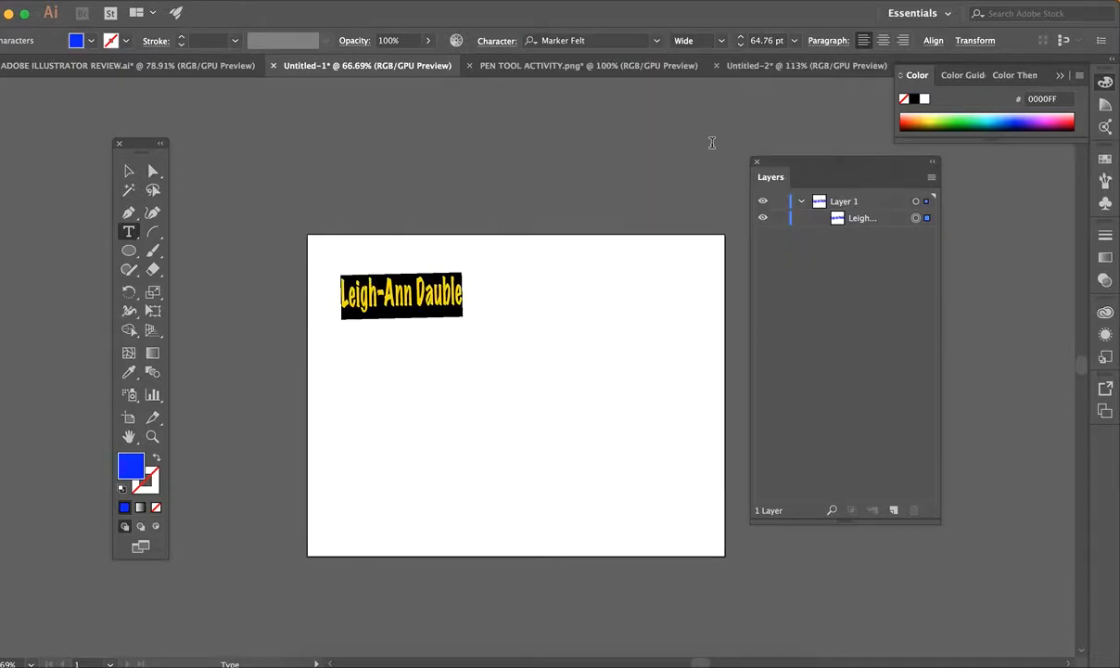
click(739, 45)
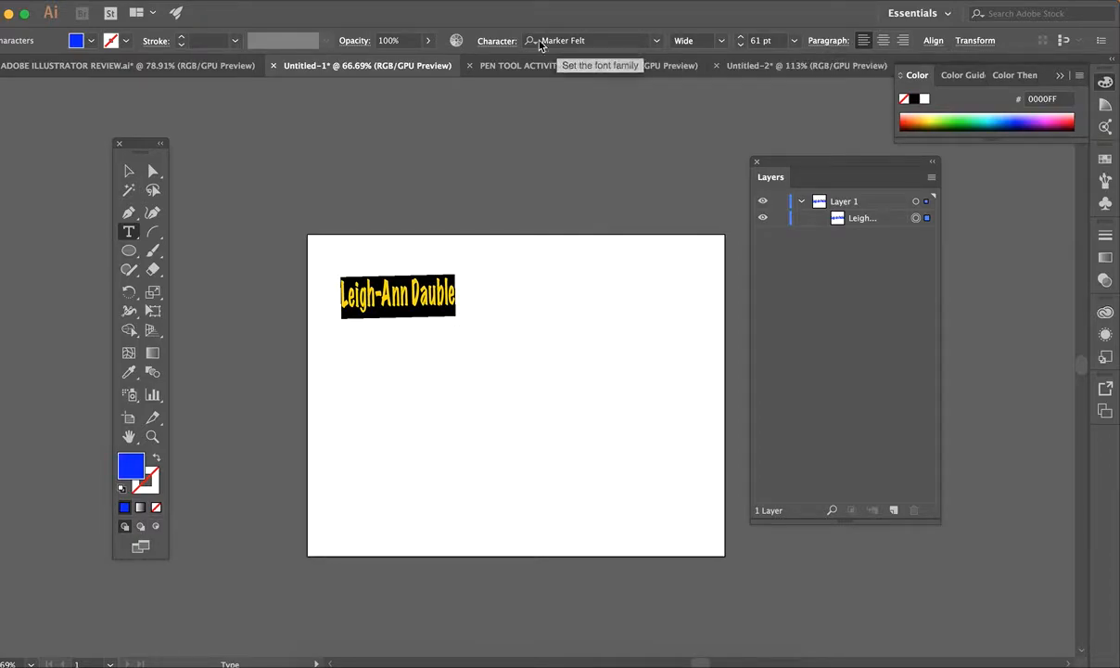
Nudge the restyled name slightly toward the top-left and deselect it.
click(497, 41)
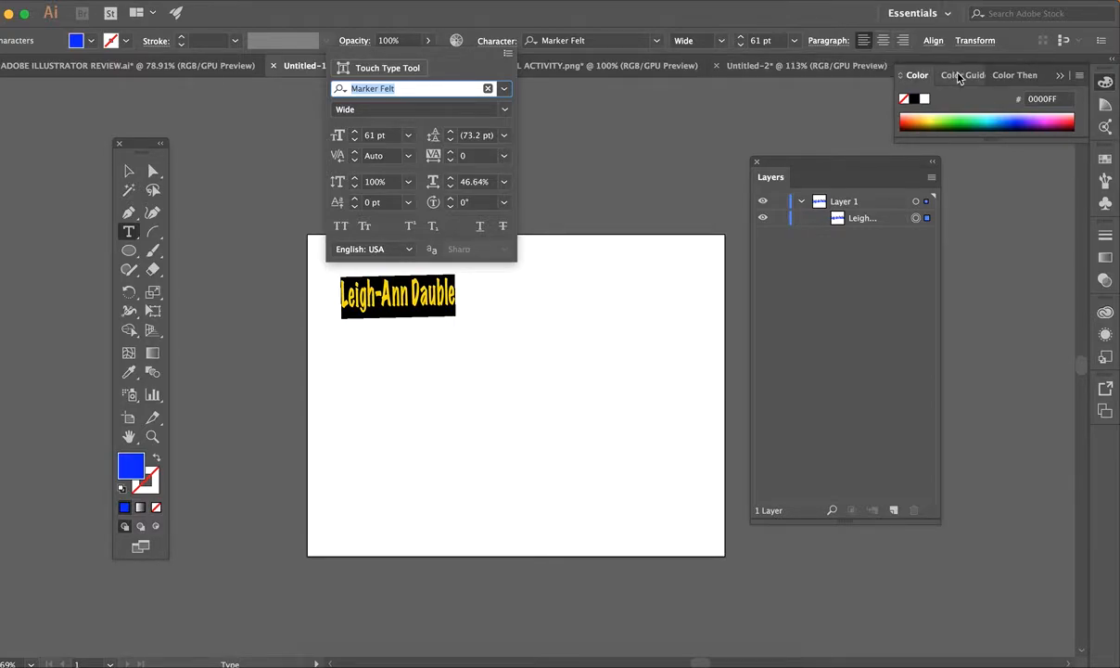
click(935, 46)
click(935, 43)
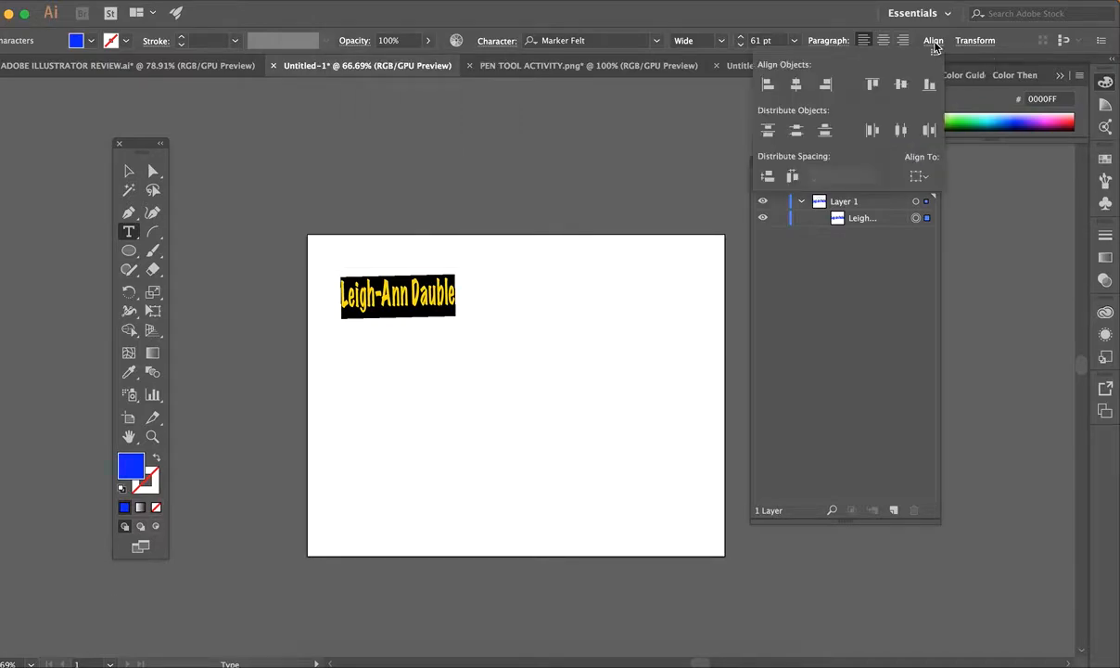
click(934, 44)
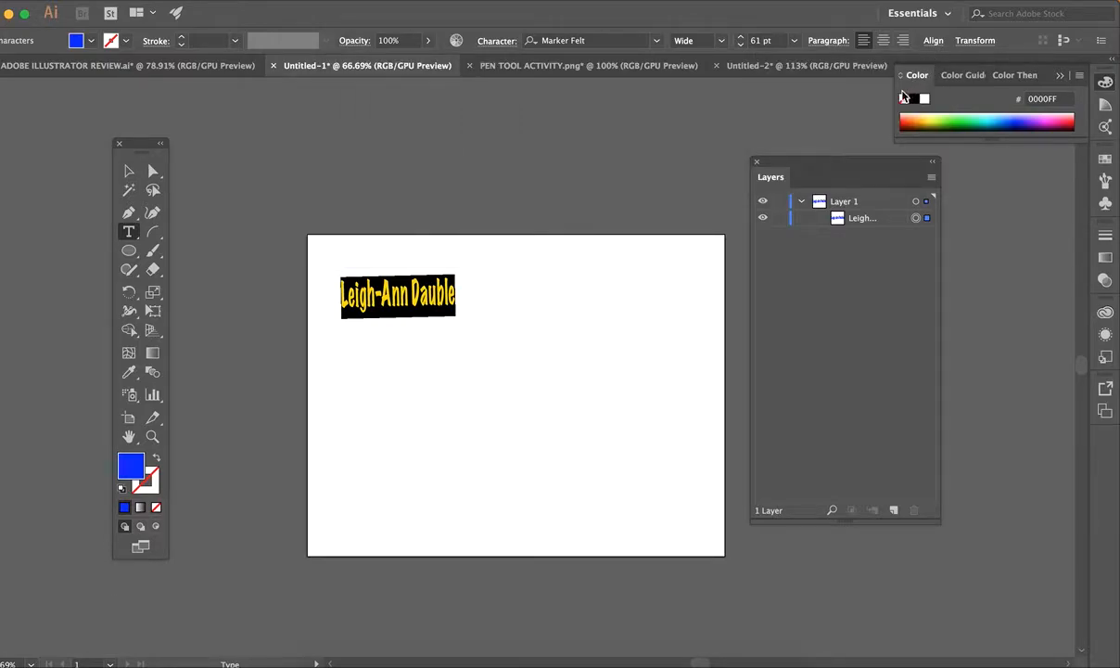
click(129, 171)
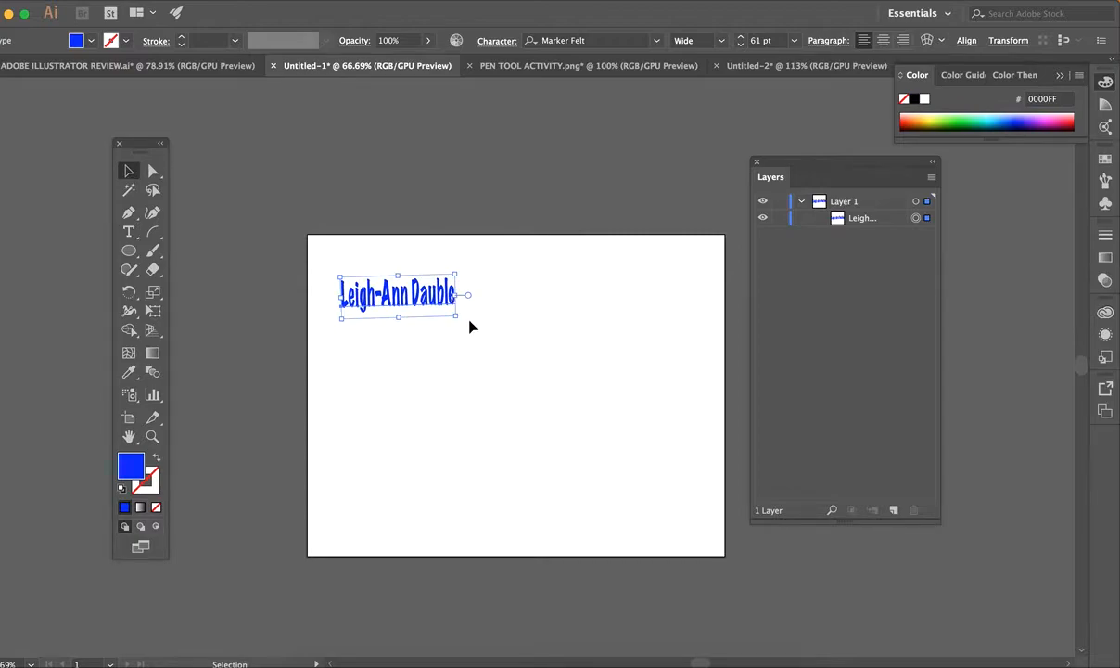
drag(466, 321, 413, 274)
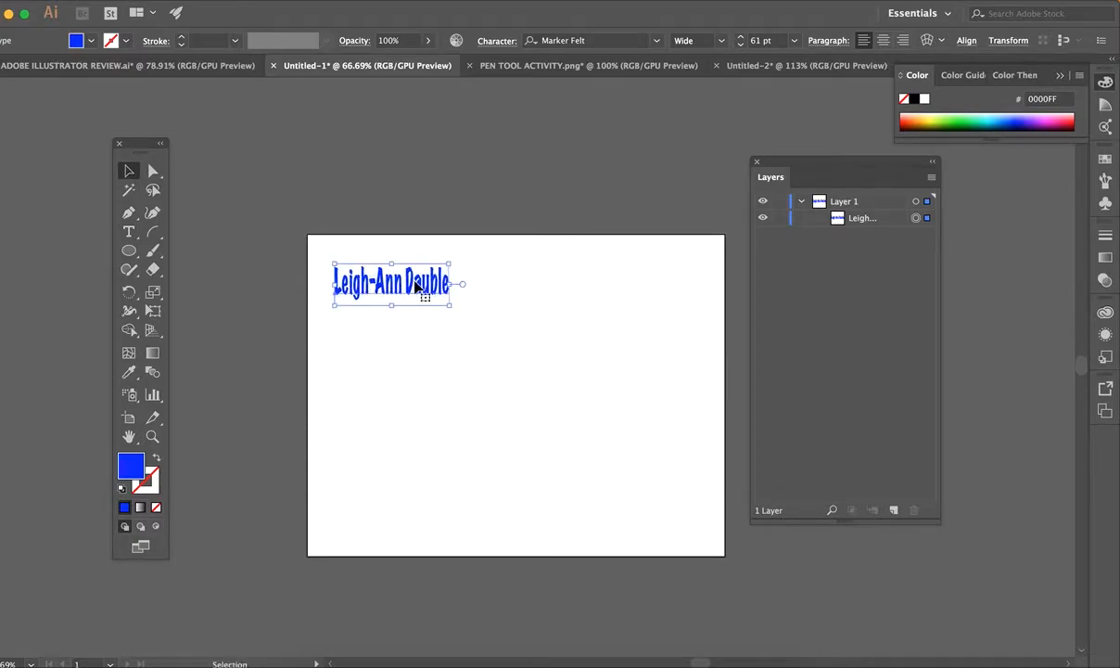
click(495, 360)
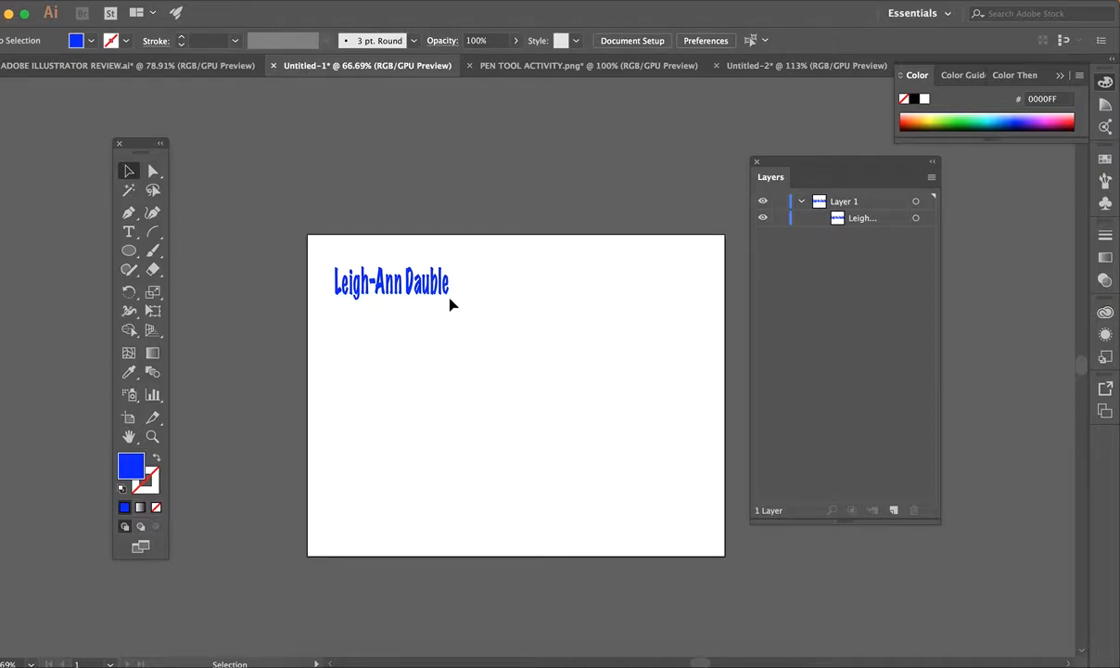
Add the person's first name as black vertical text along the artboard's right edge.
click(129, 232)
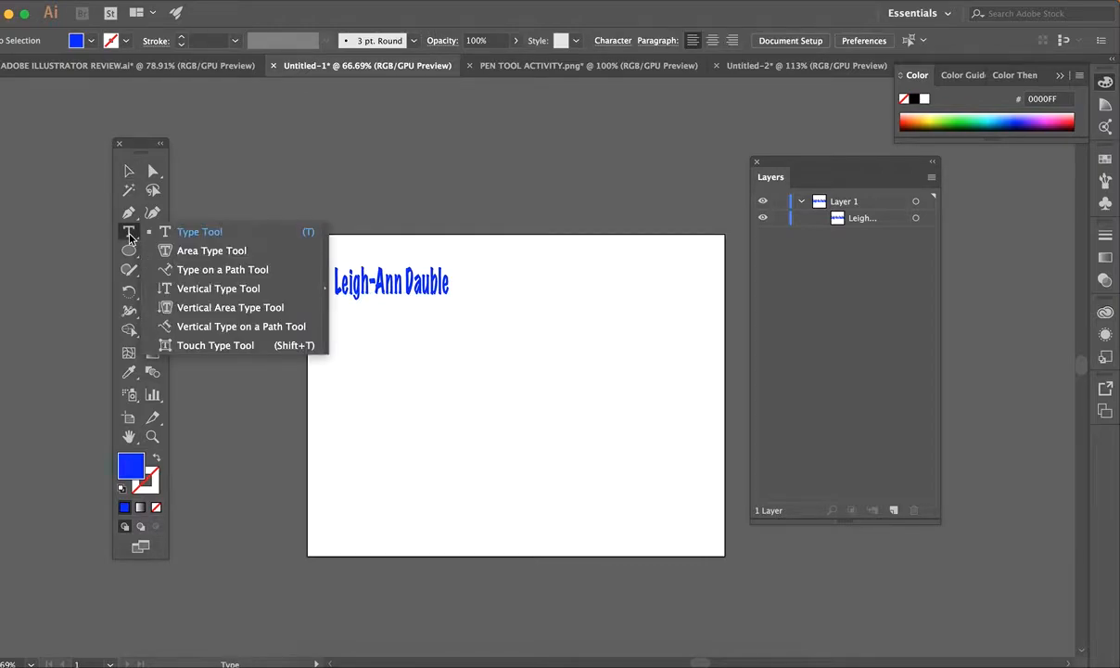
click(270, 290)
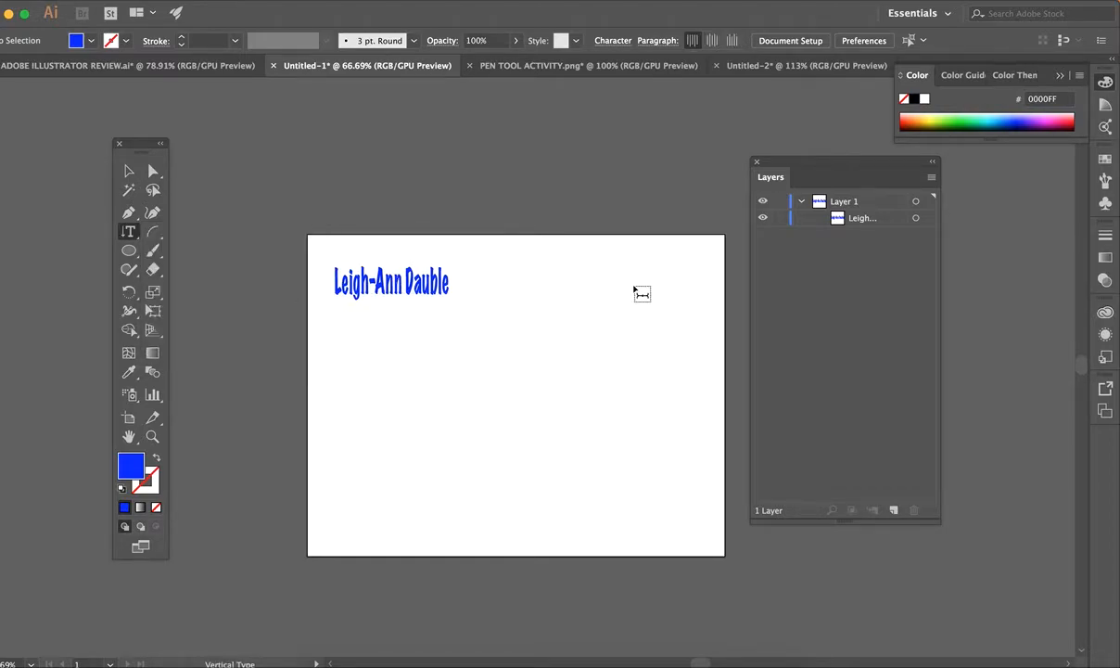
click(549, 262)
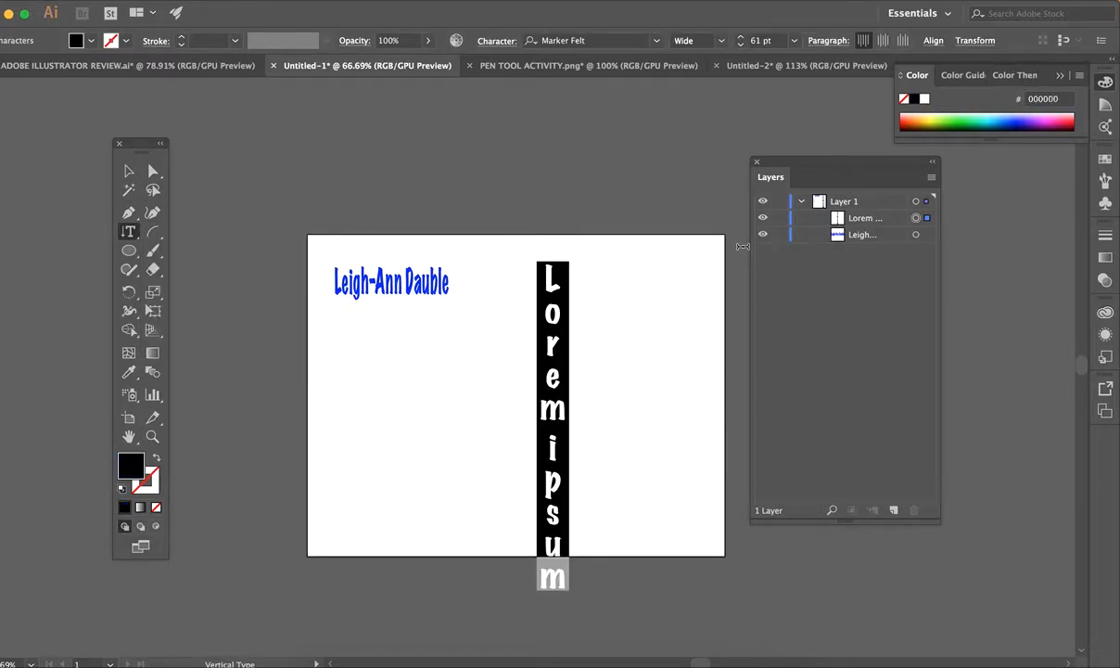
text(Leigh-a)
key(BackSpace)
text(Ann)
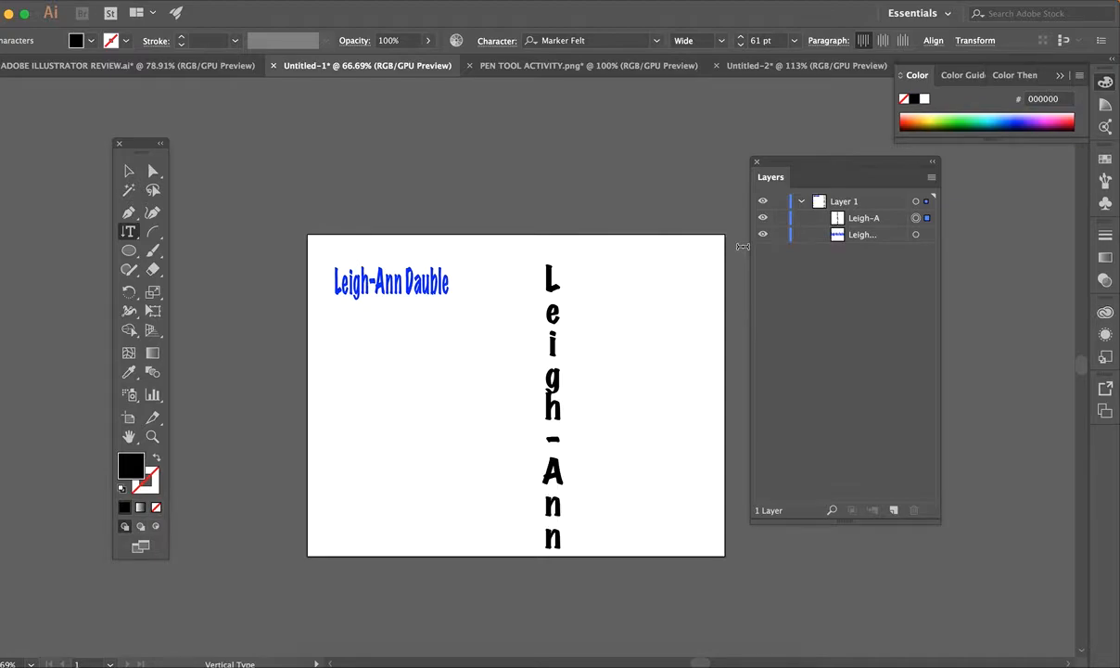
click(129, 172)
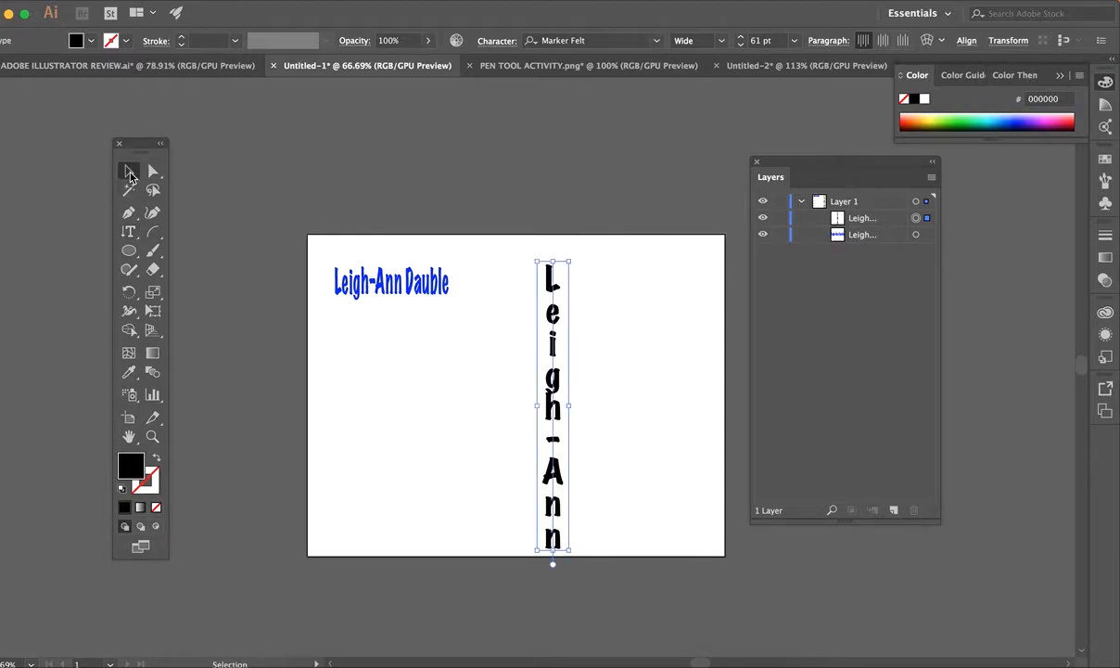
drag(560, 408, 685, 400)
click(468, 367)
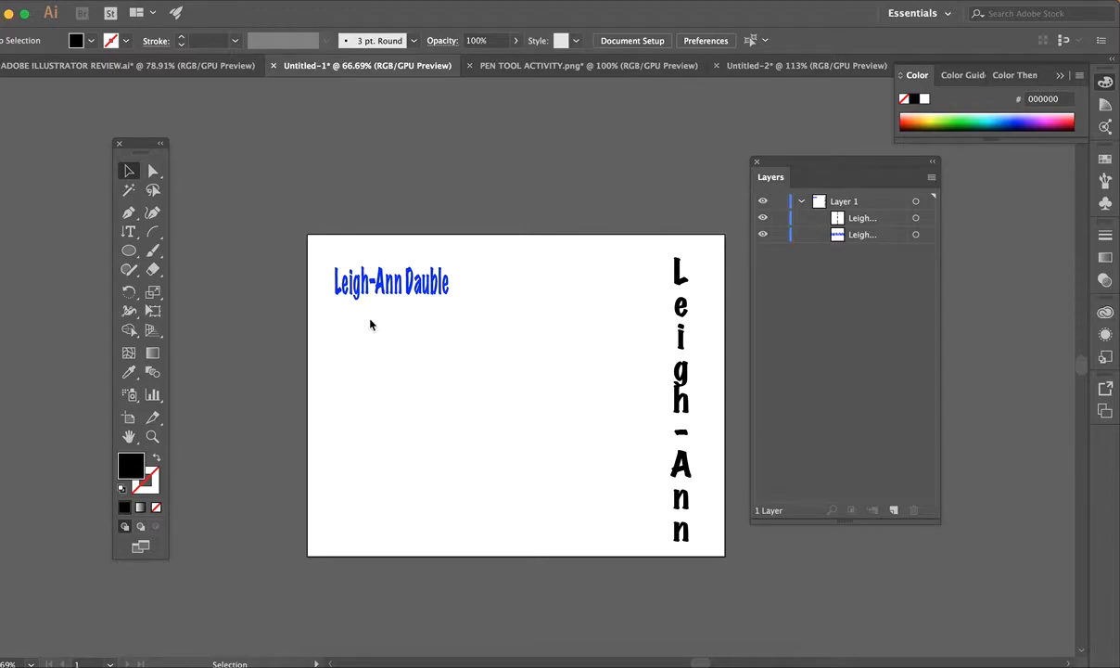
Paste a duplicate of the blue name and place it at the left margin below the original.
click(382, 295)
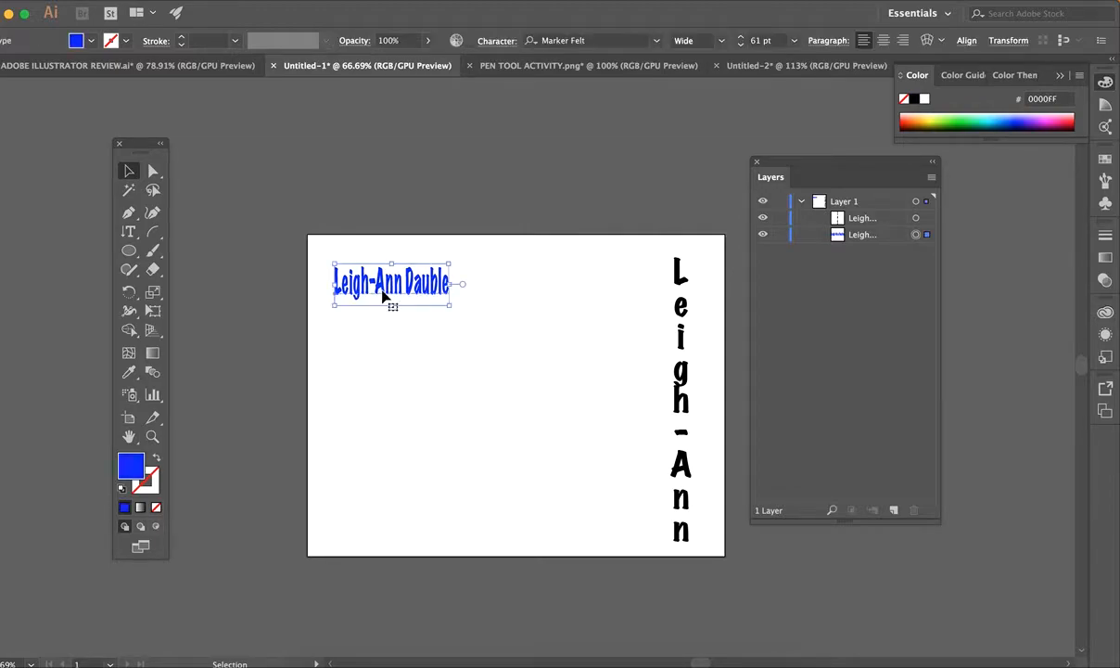
key(a)
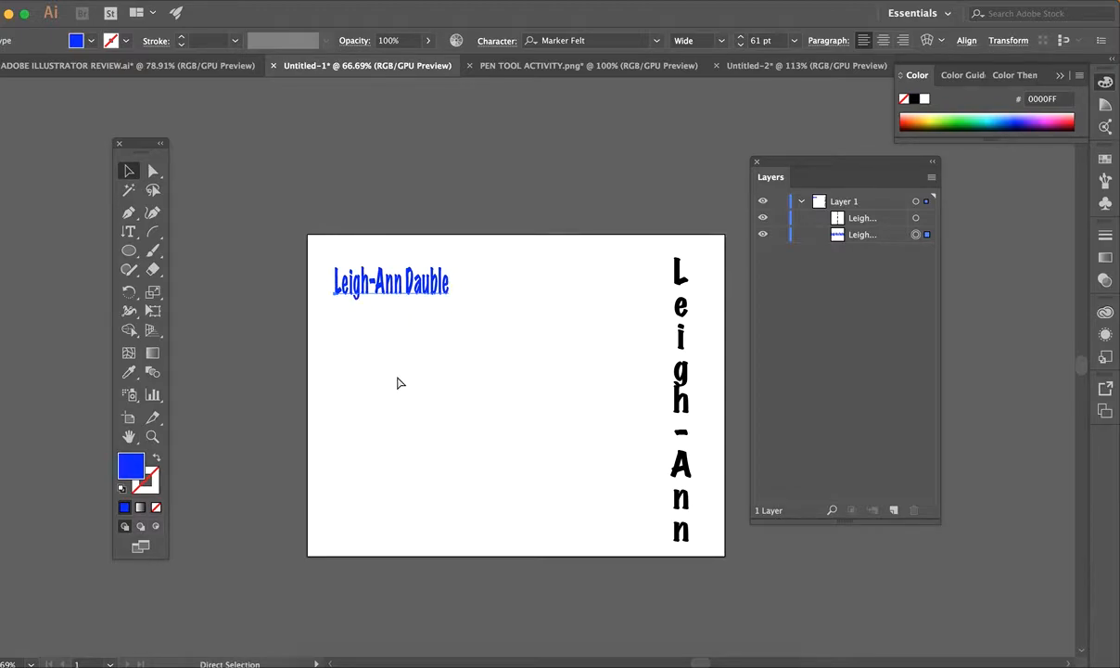
key(cmd+v)
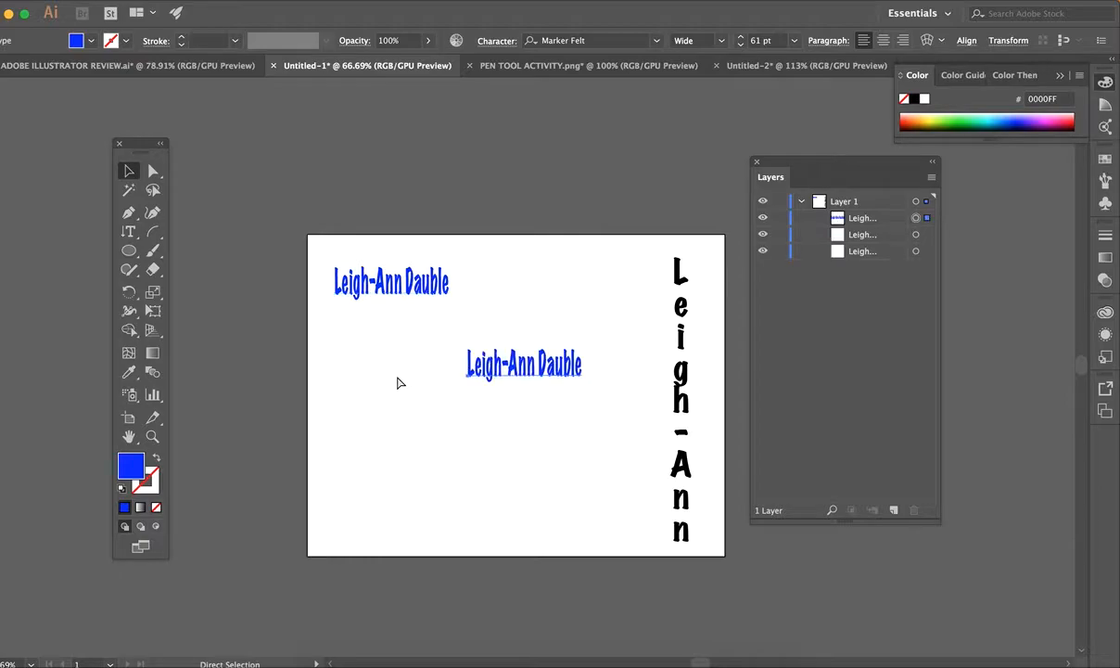
drag(505, 380, 370, 381)
click(500, 335)
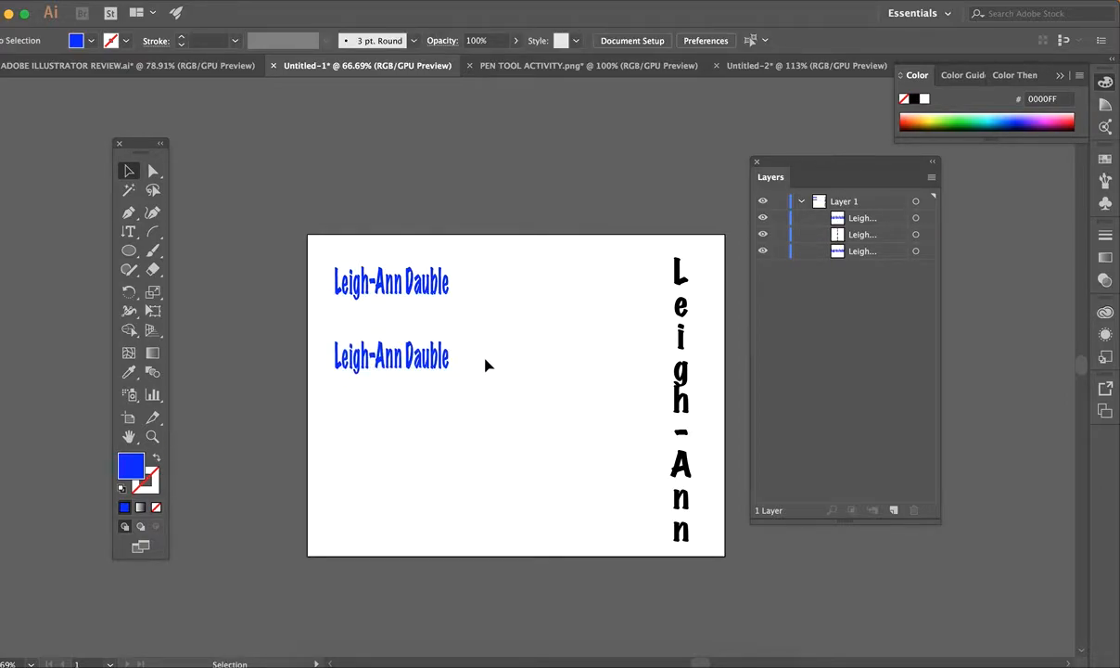
drag(399, 348, 400, 355)
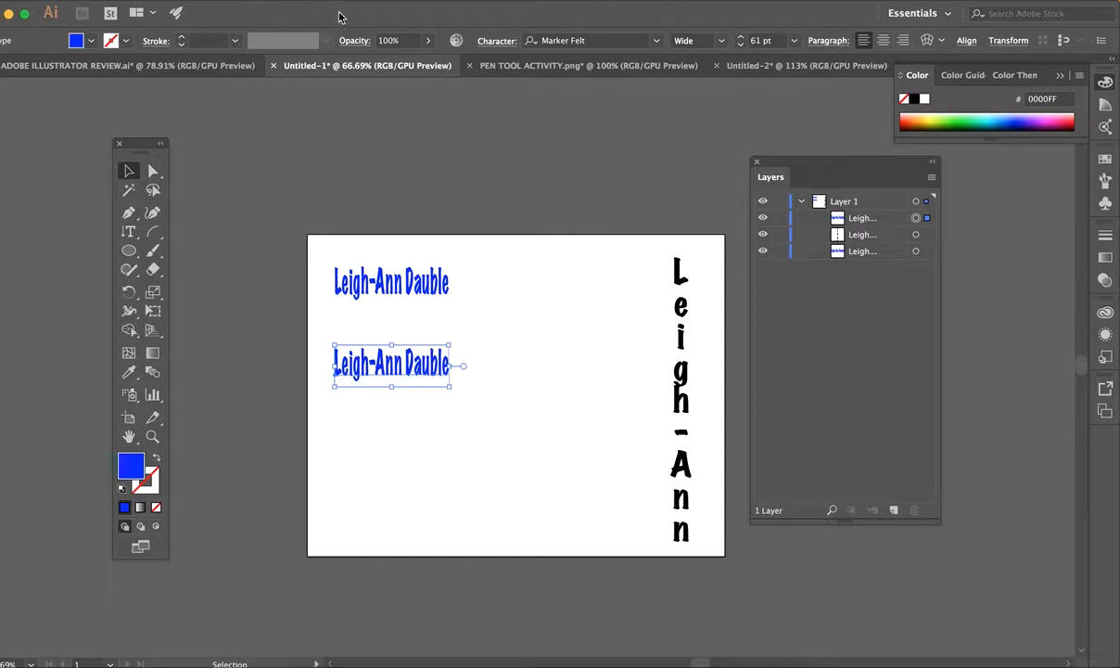
Browse the Effect menu and close it without applying anything.
click(326, 2)
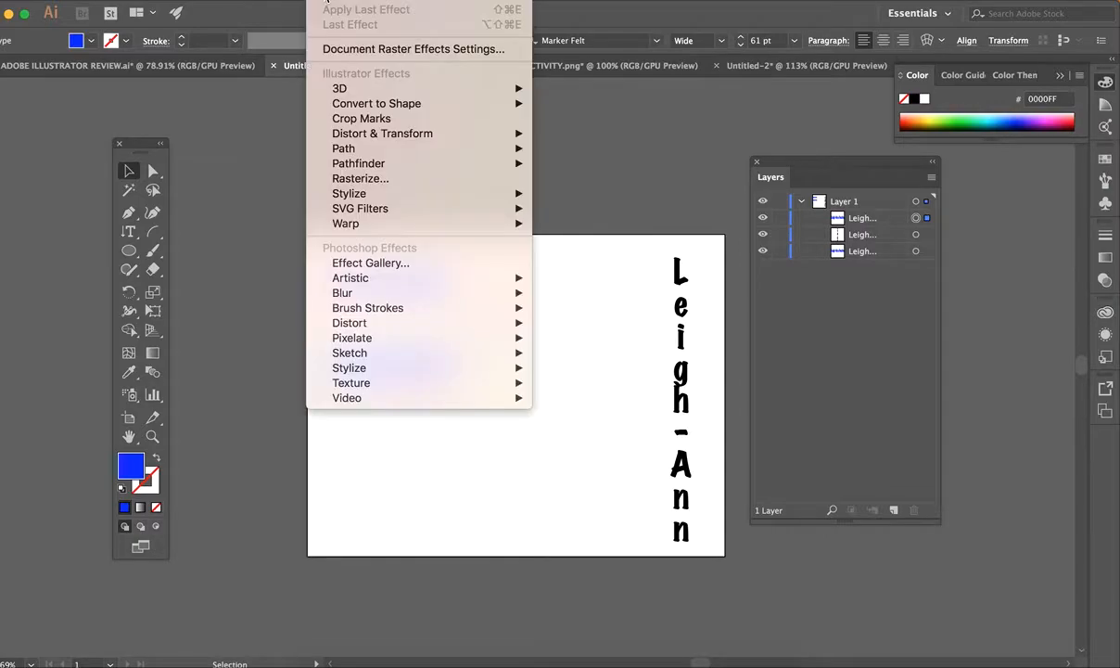
mouse_move(361, 163)
mouse_move(403, 92)
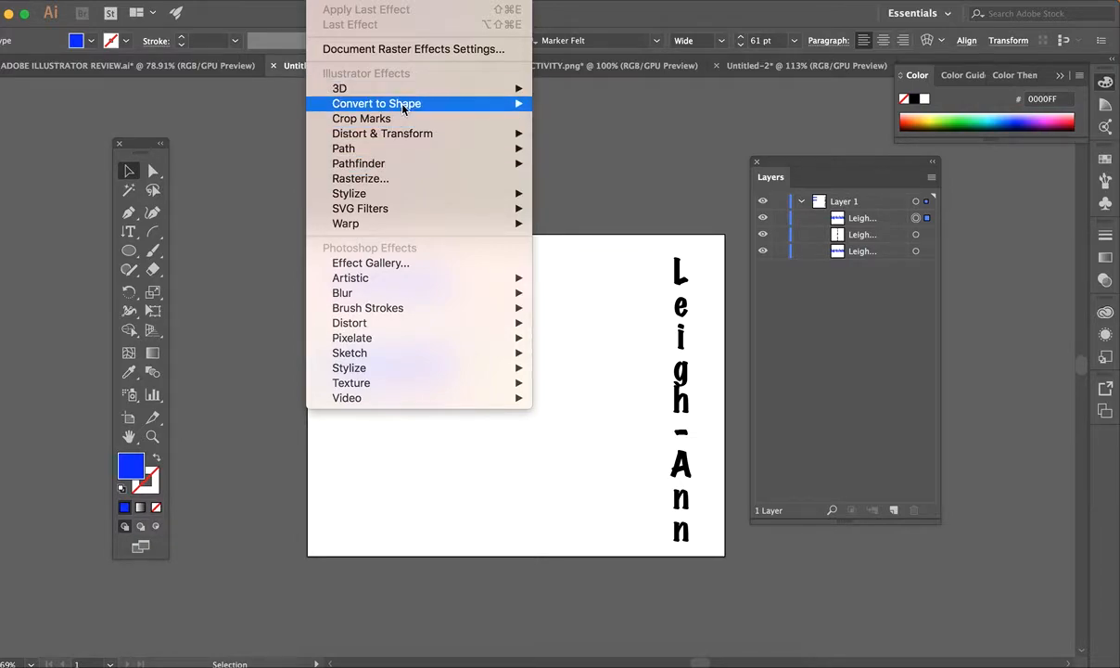
mouse_move(412, 193)
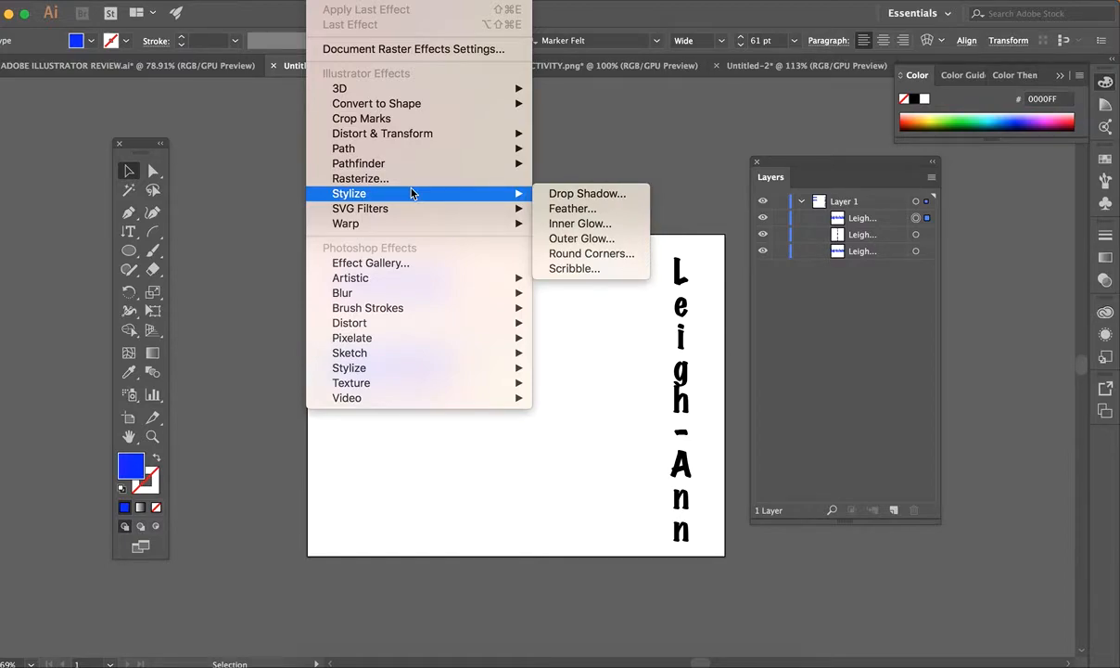
mouse_move(415, 225)
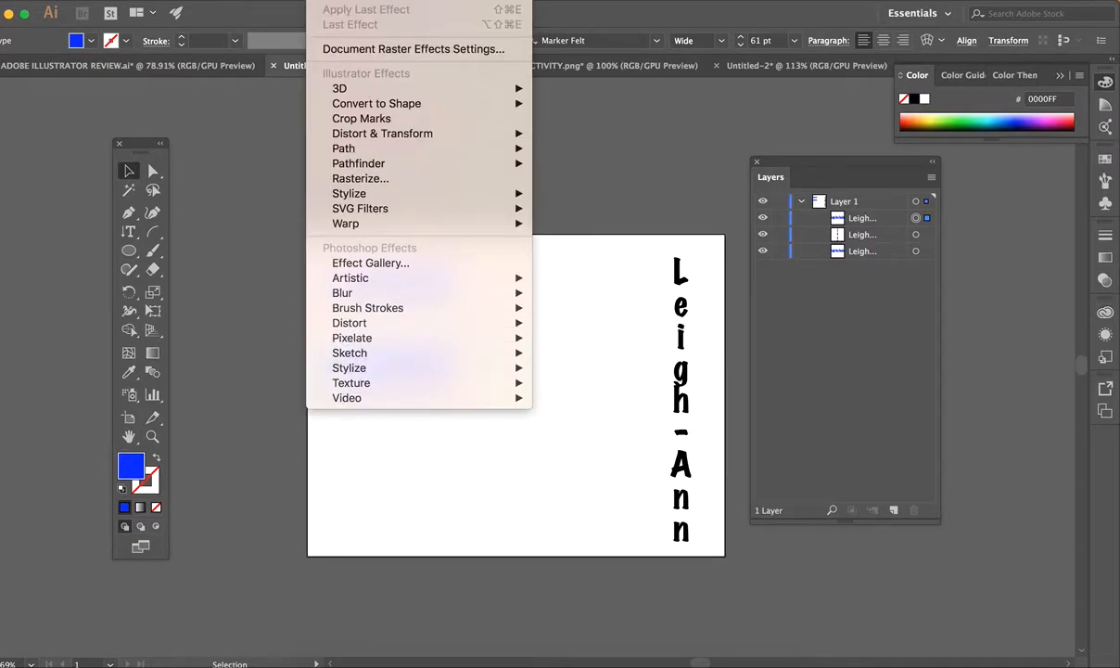
click(329, 0)
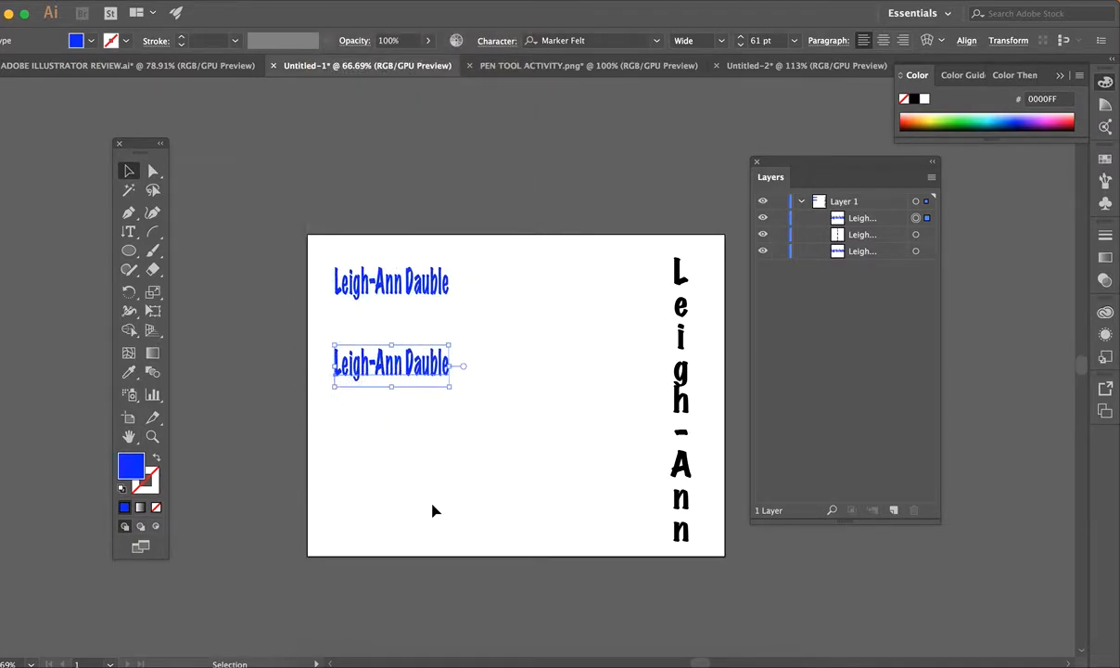
Highlight every character of the lower name copy, then bring up the Effect menu.
click(127, 231)
click(195, 231)
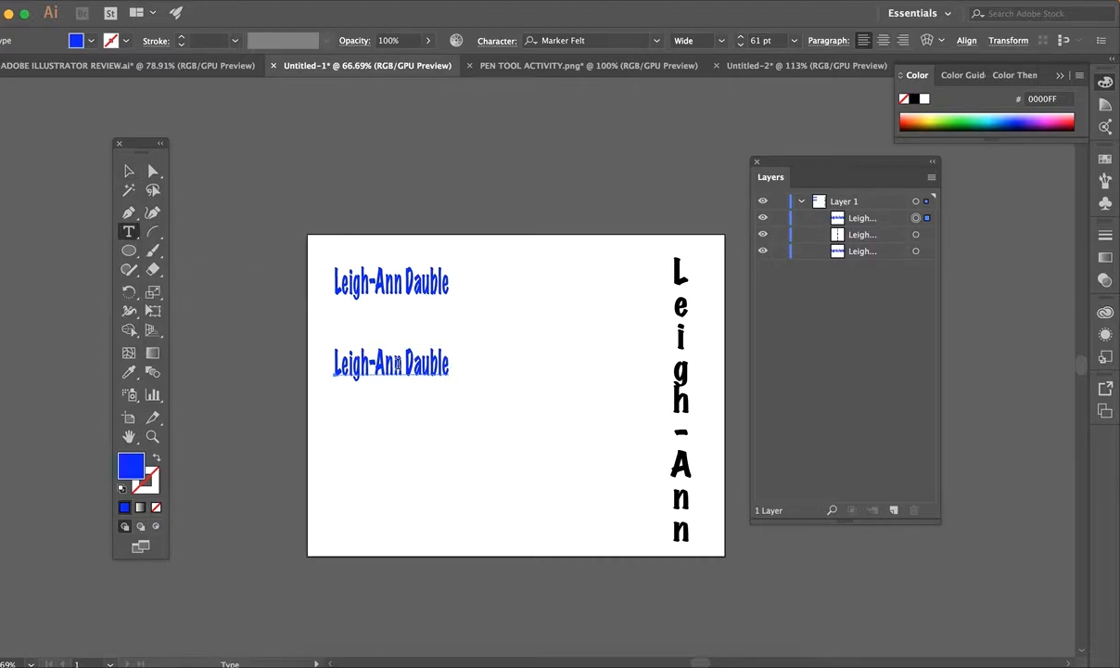
drag(452, 363, 336, 363)
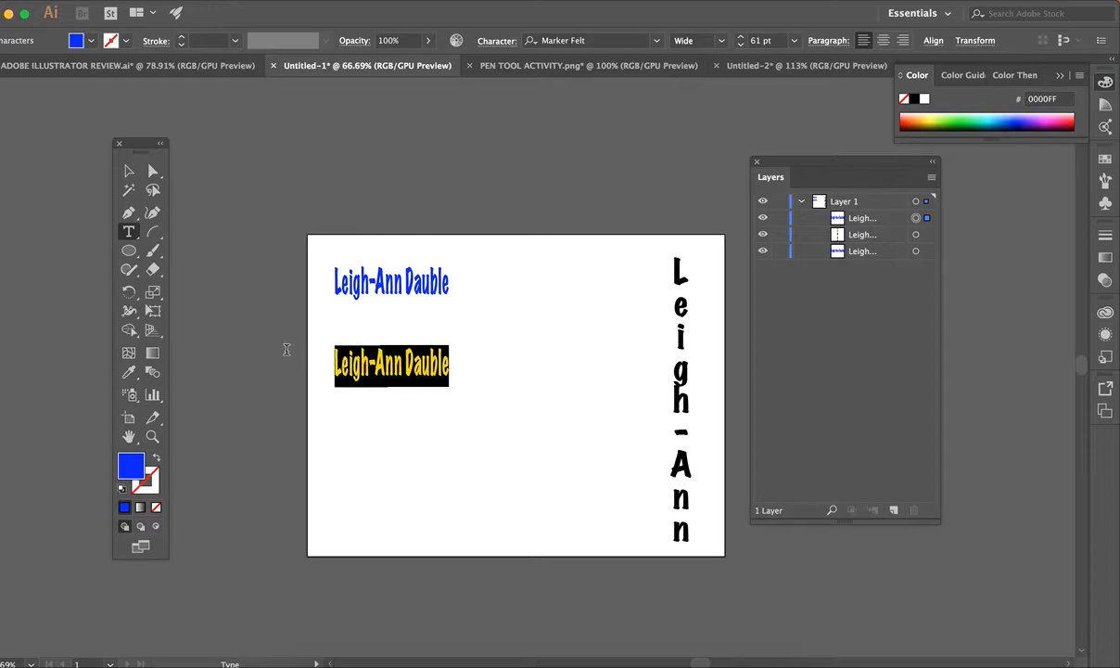
click(357, 2)
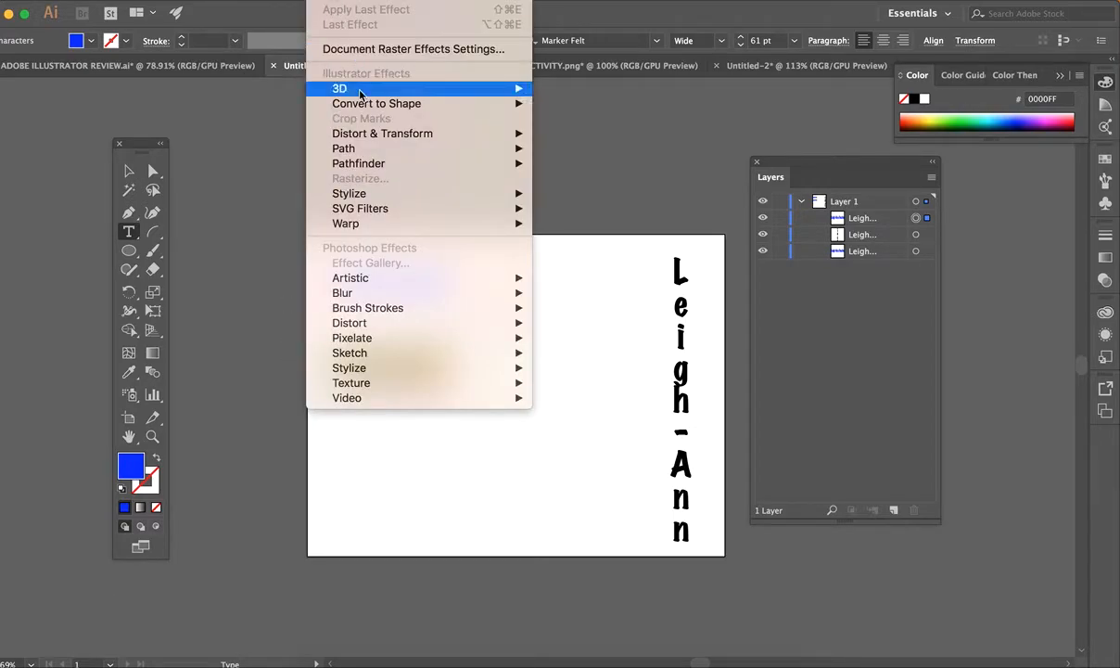
Look through the 3D, Warp and Stylize submenus, then dismiss the Effect menu unused.
mouse_move(360, 93)
mouse_move(381, 229)
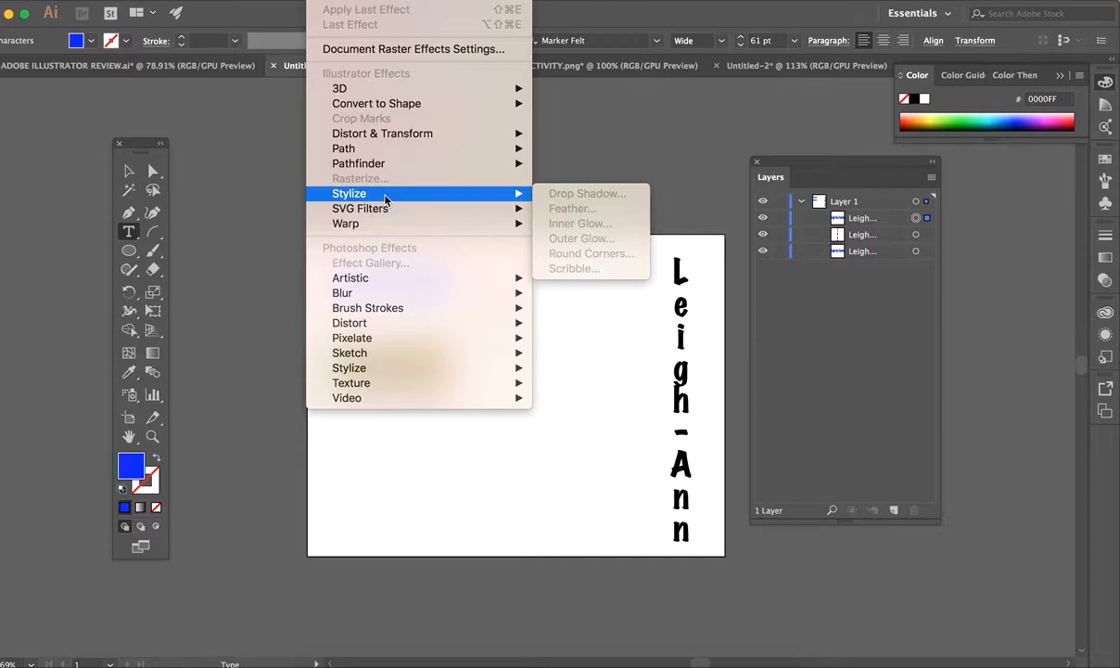
click(334, 2)
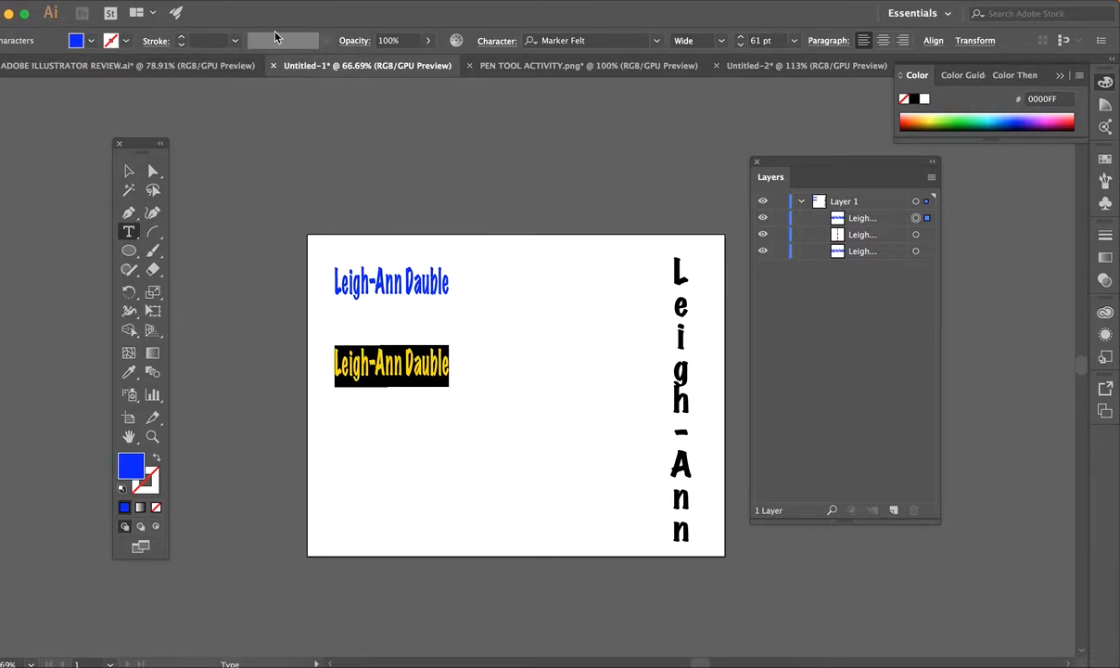
Give the lower name copy a black 1 pt stroke.
click(110, 43)
click(24, 68)
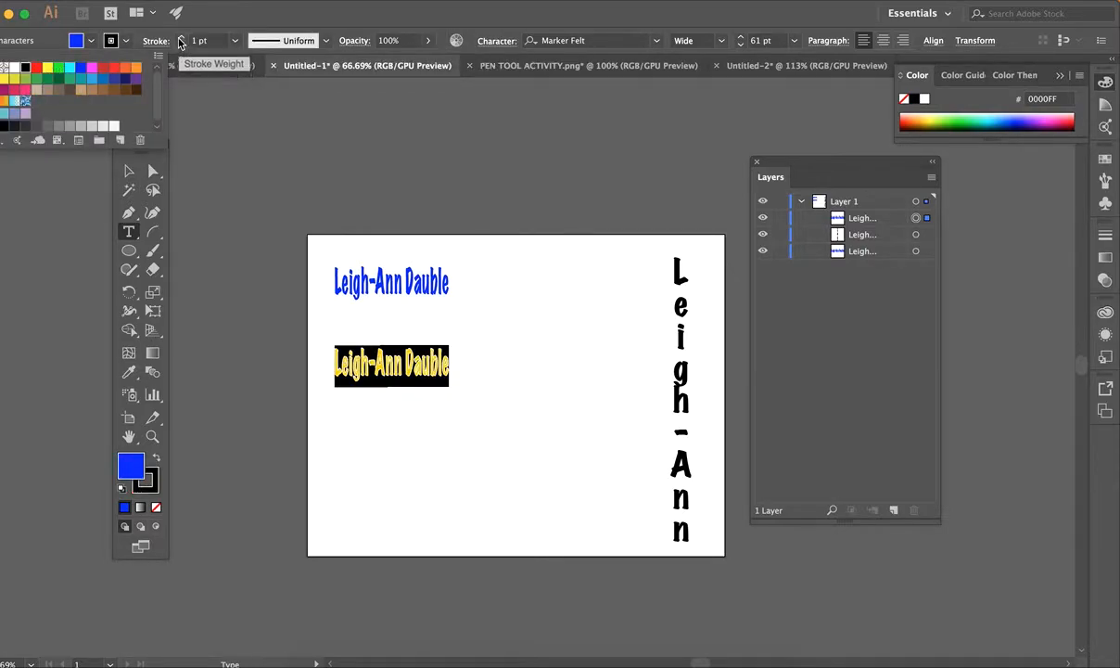
click(181, 40)
click(130, 169)
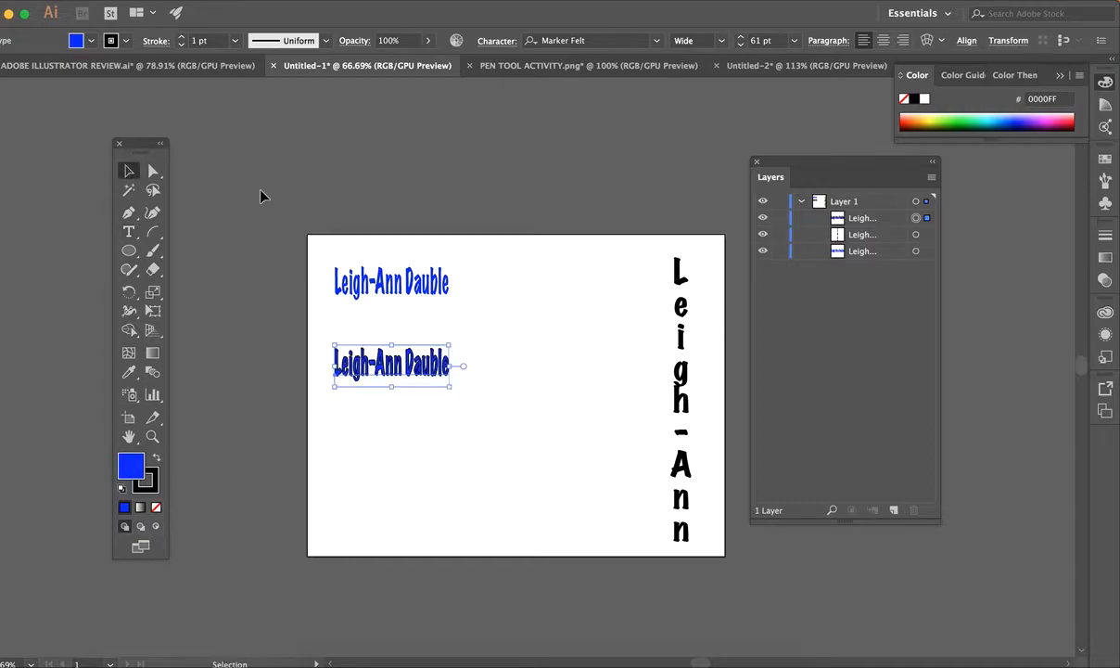
Select the upper name line and bring up the Effect menu.
click(508, 496)
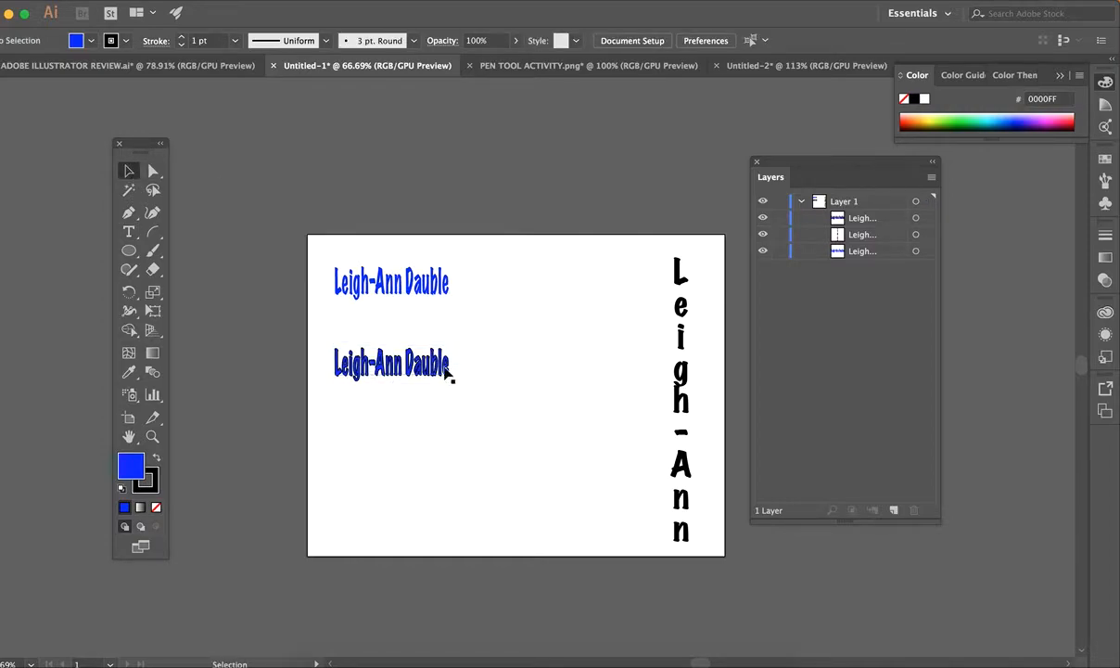
click(414, 290)
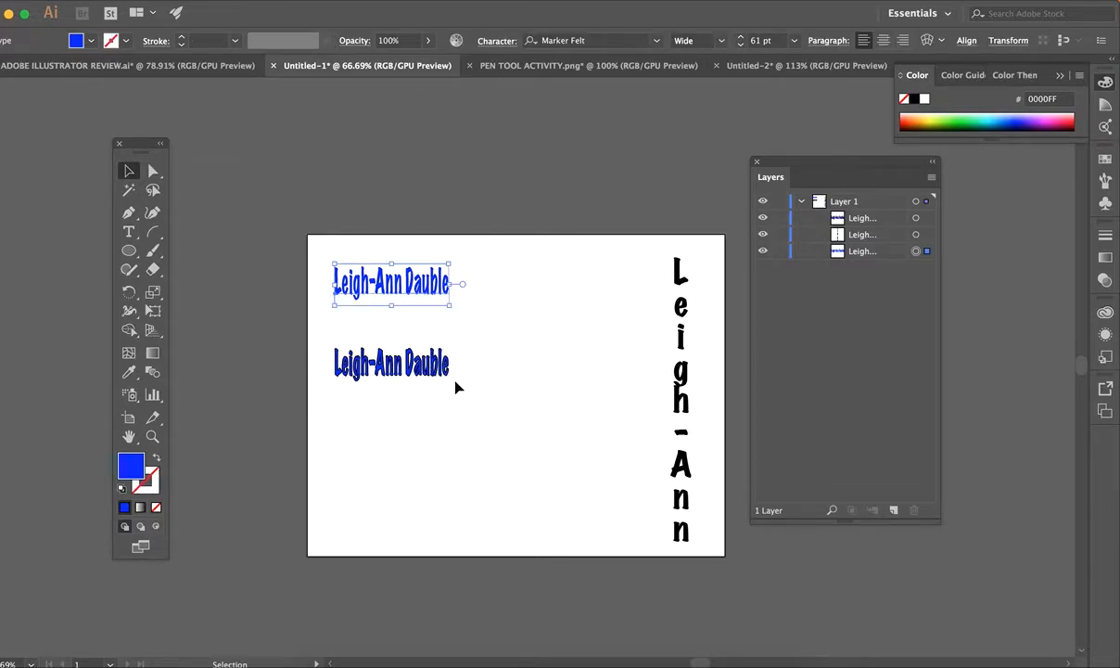
click(352, 0)
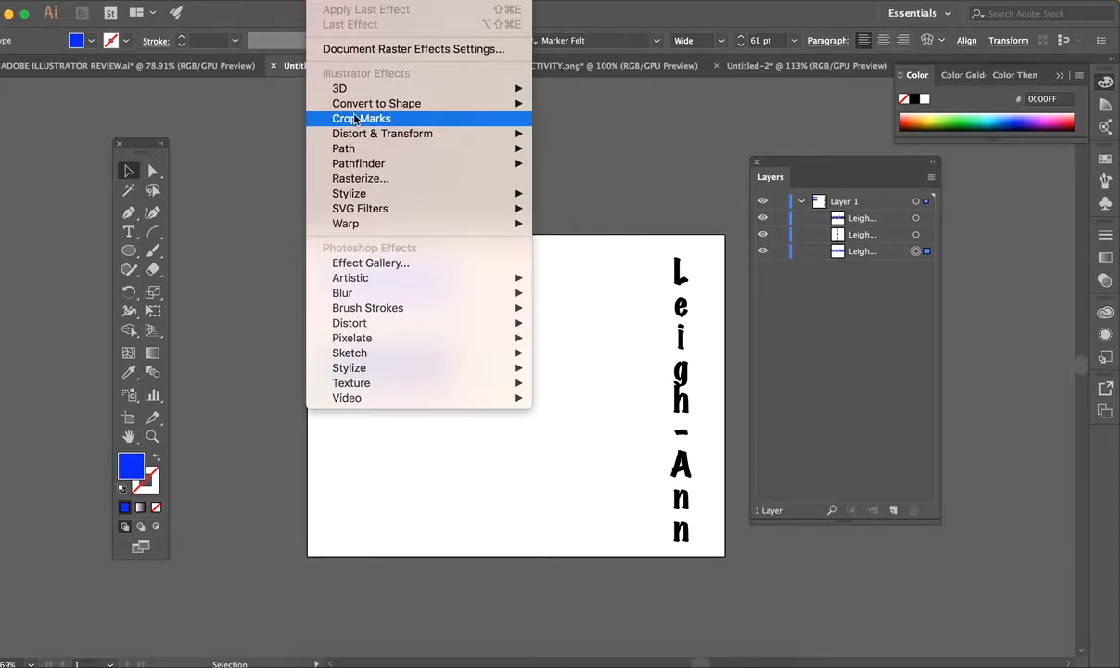
Apply 3D Extrude & Bevel to the upper name with preview and 27 pt extrude depth.
mouse_move(355, 92)
click(593, 88)
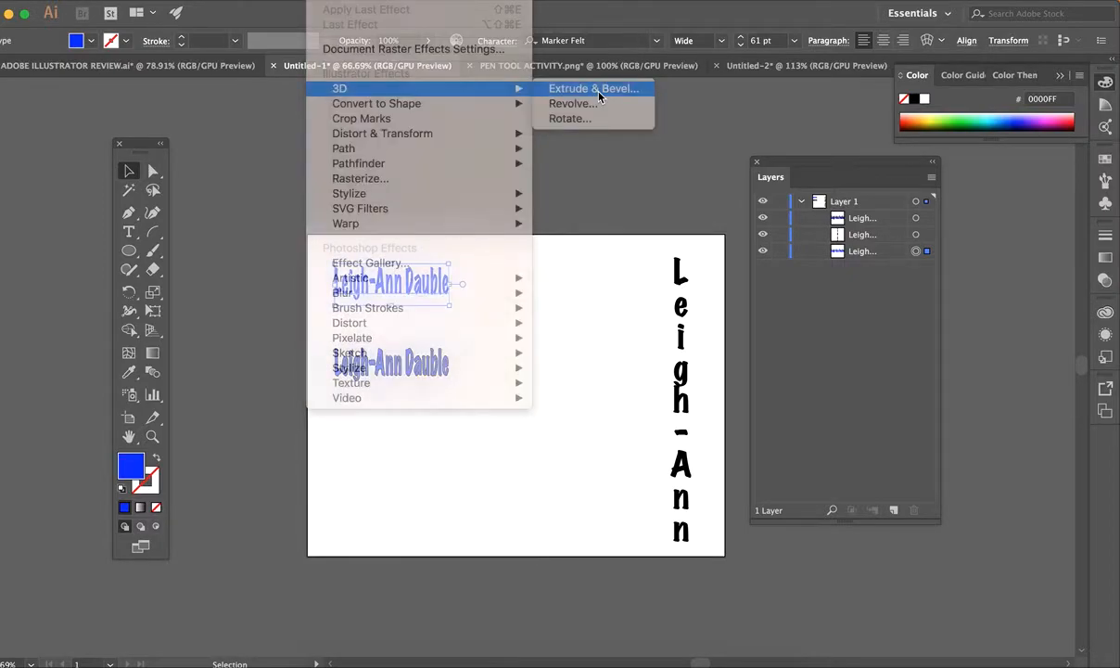
drag(312, 136, 742, 130)
click(486, 427)
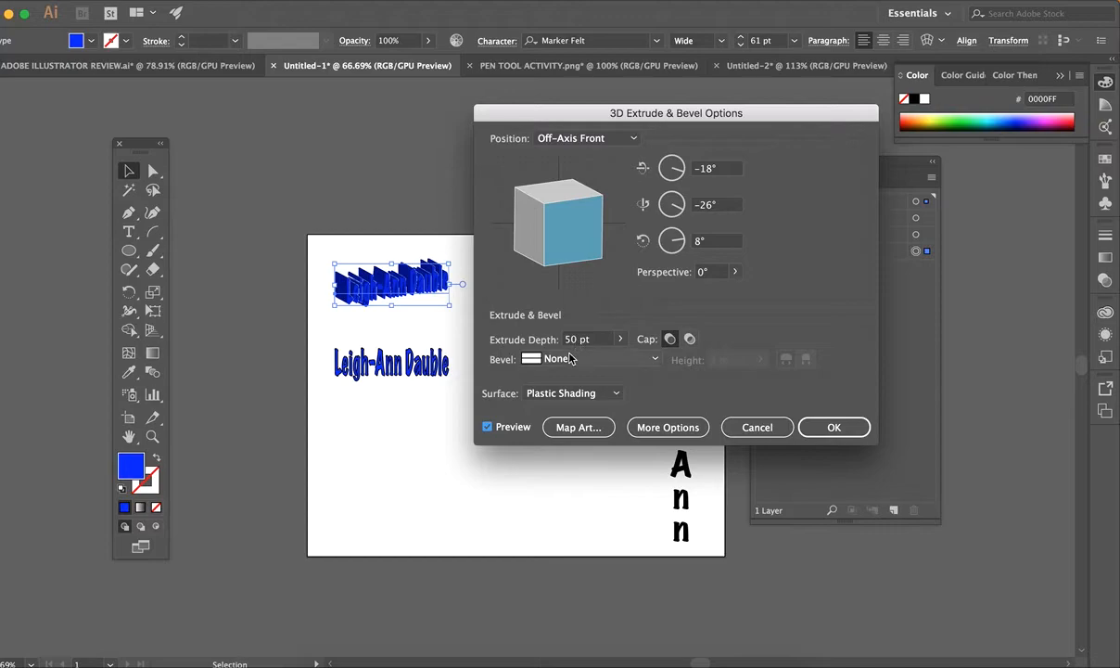
click(620, 338)
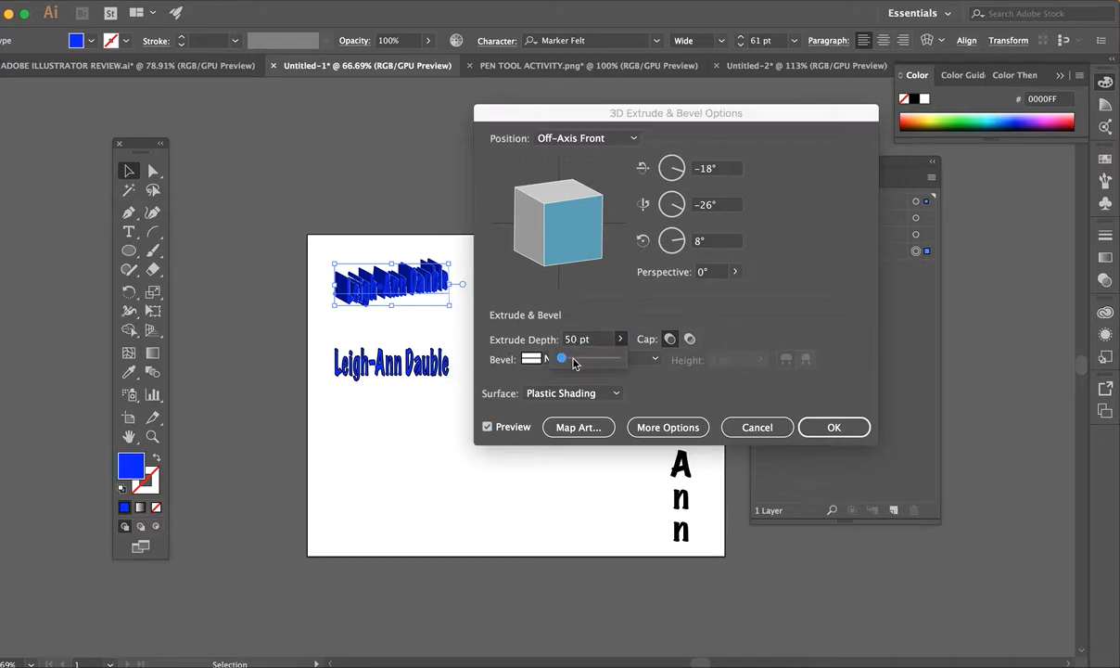
drag(560, 363, 557, 363)
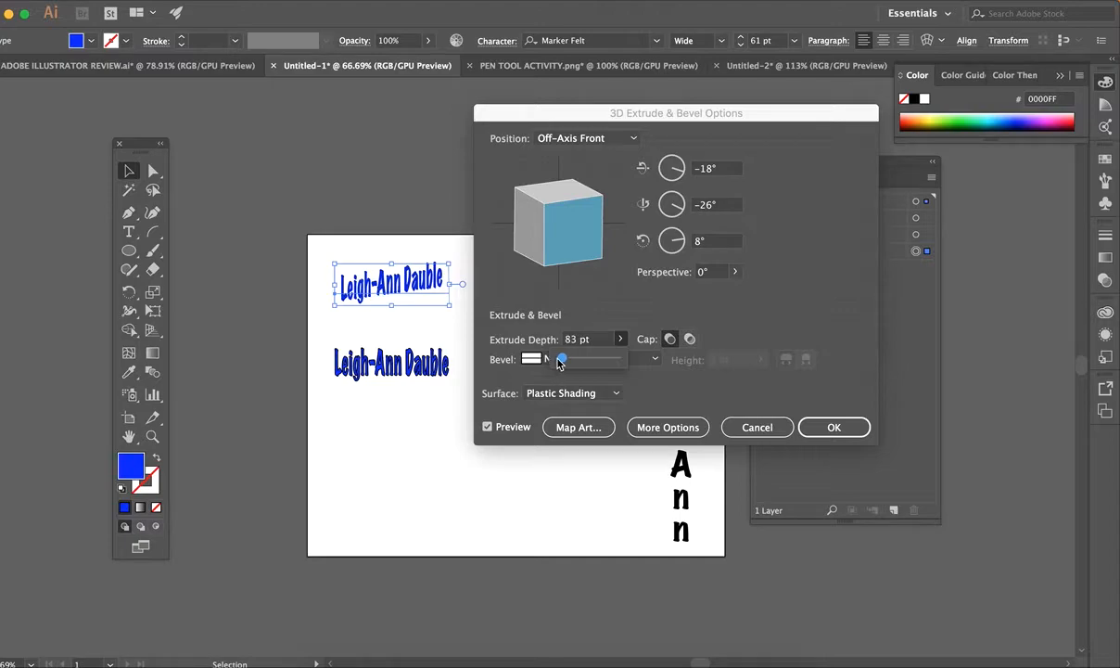
drag(556, 362, 557, 362)
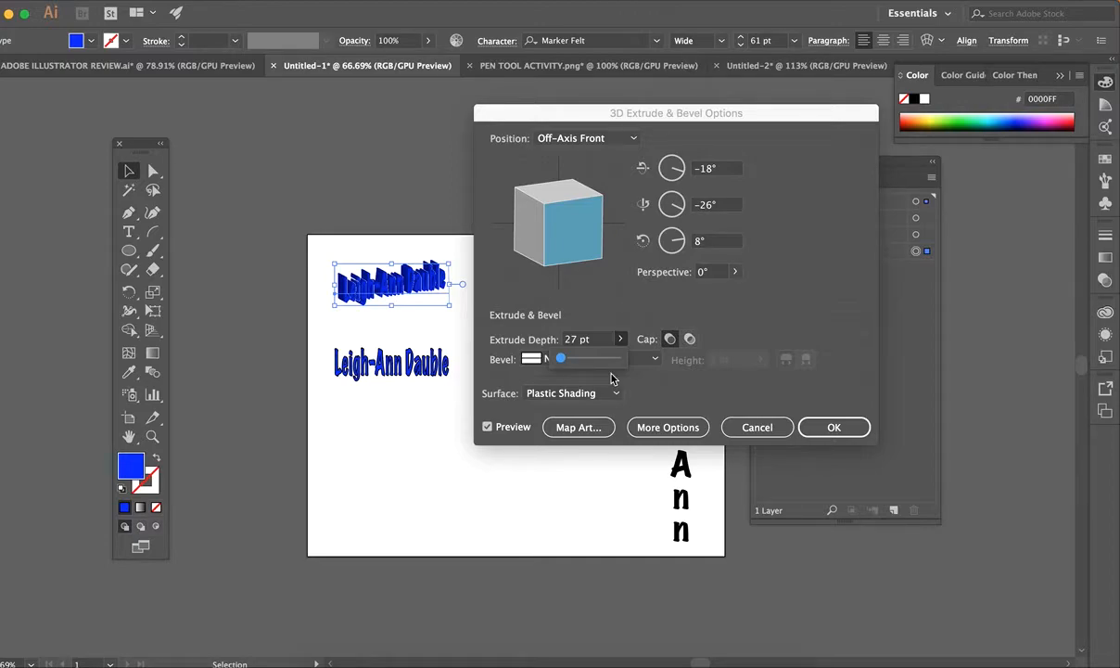
click(620, 323)
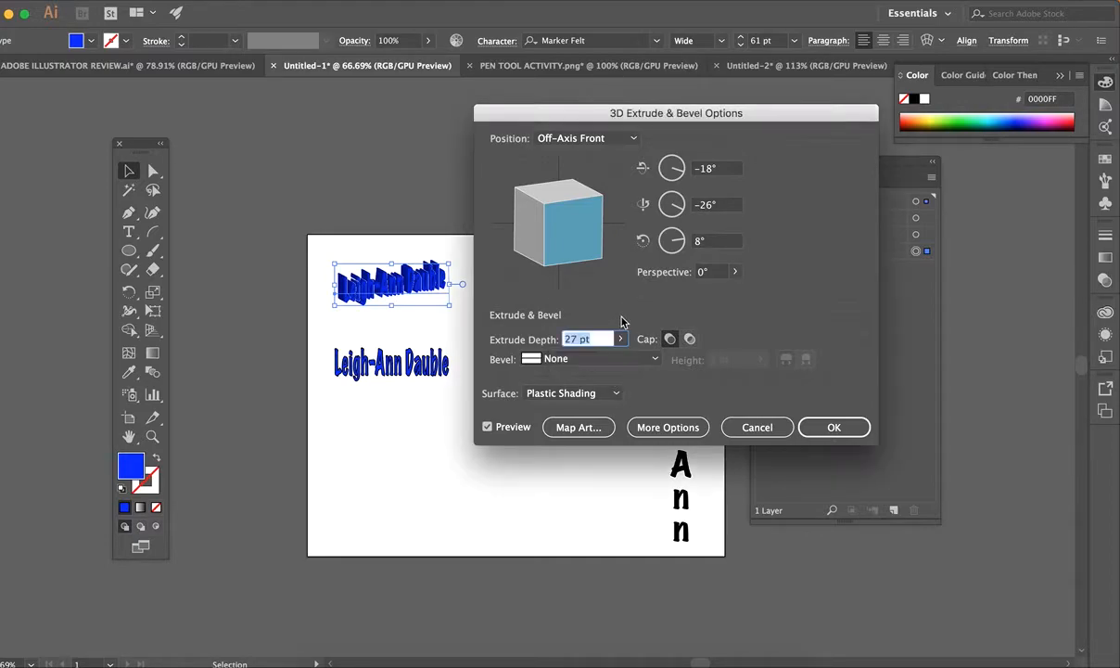
Set the bevel to None, rotate the 3D text to 4°, -21°, 0°, and confirm.
click(554, 360)
click(568, 408)
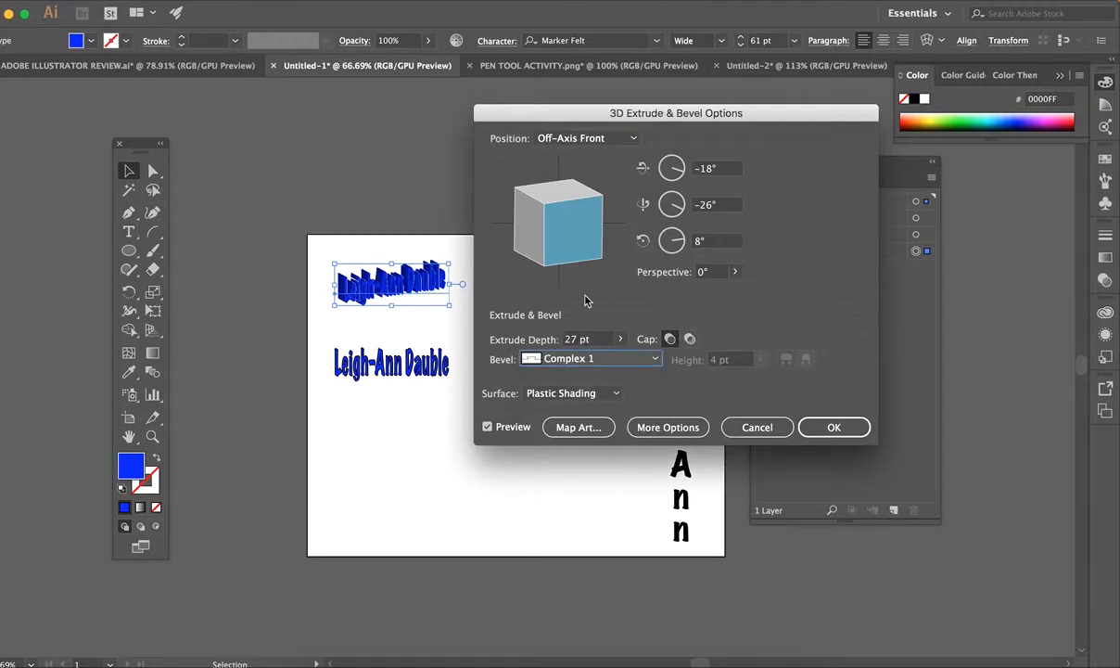
drag(579, 248, 594, 311)
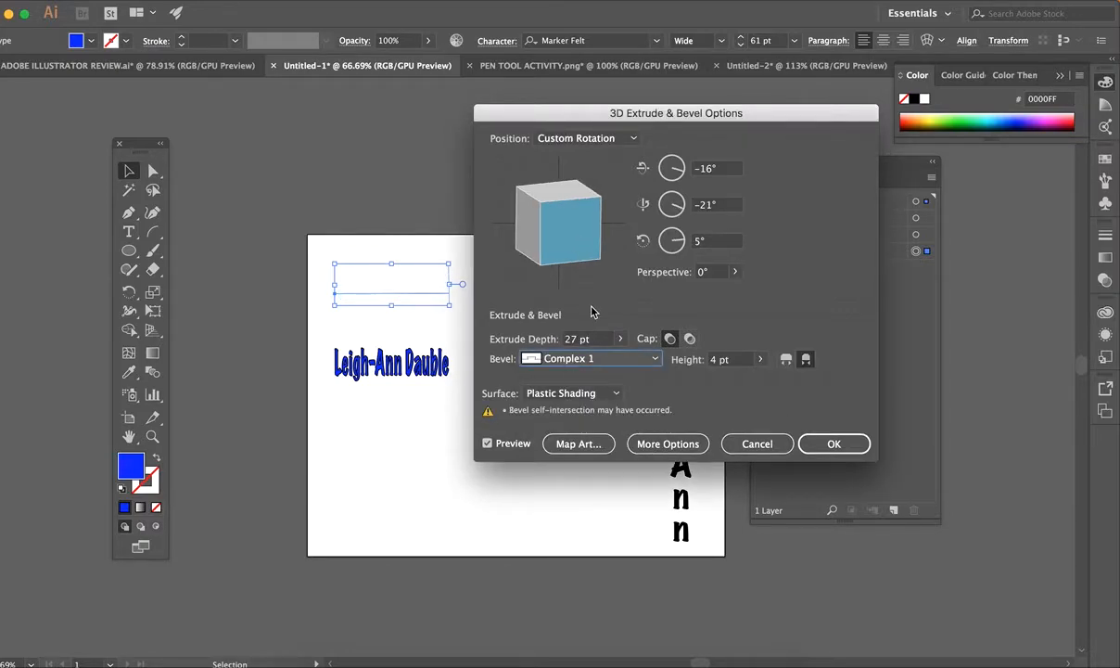
click(575, 360)
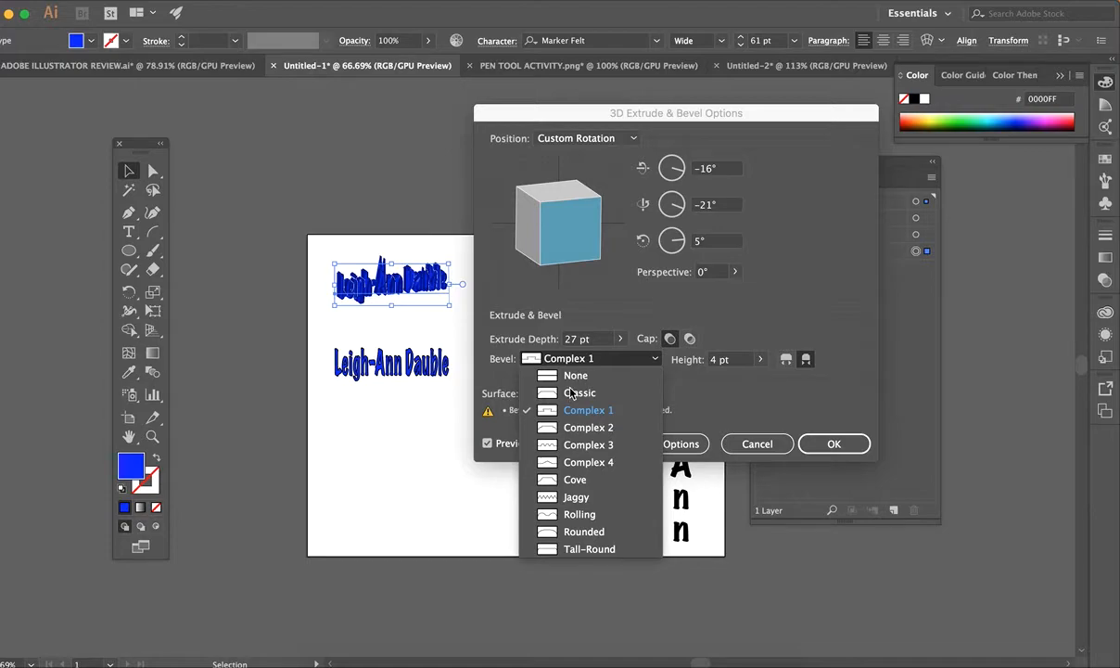
click(572, 376)
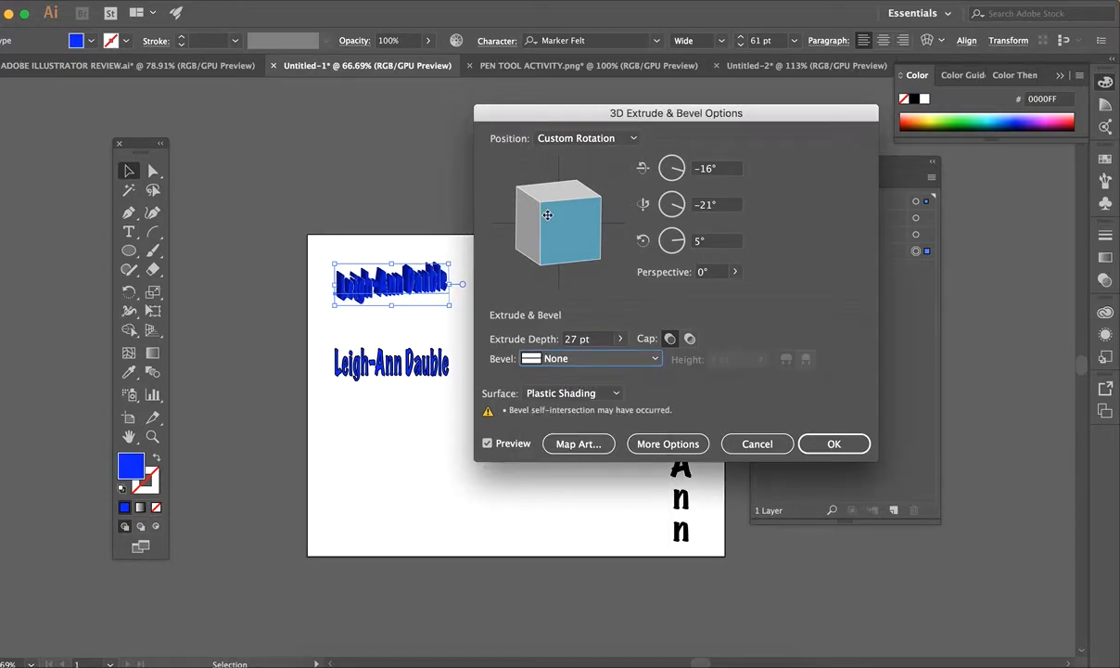
mouse_move(576, 236)
mouse_down()
mouse_move(547, 226)
mouse_move(597, 220)
mouse_move(575, 228)
mouse_move(577, 216)
mouse_up()
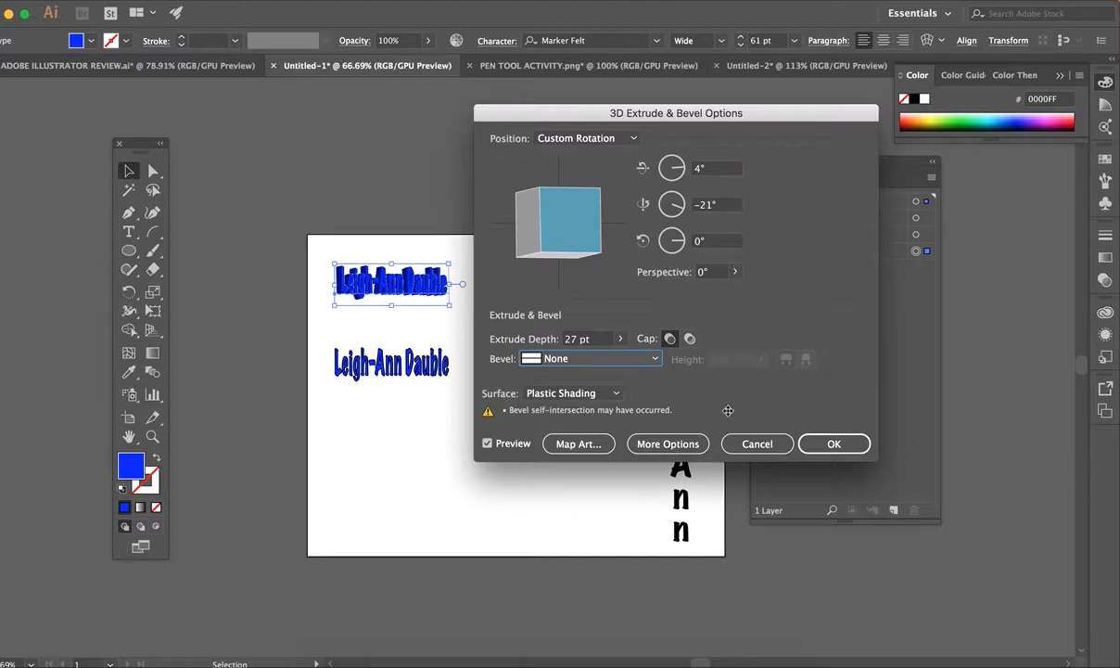
click(816, 444)
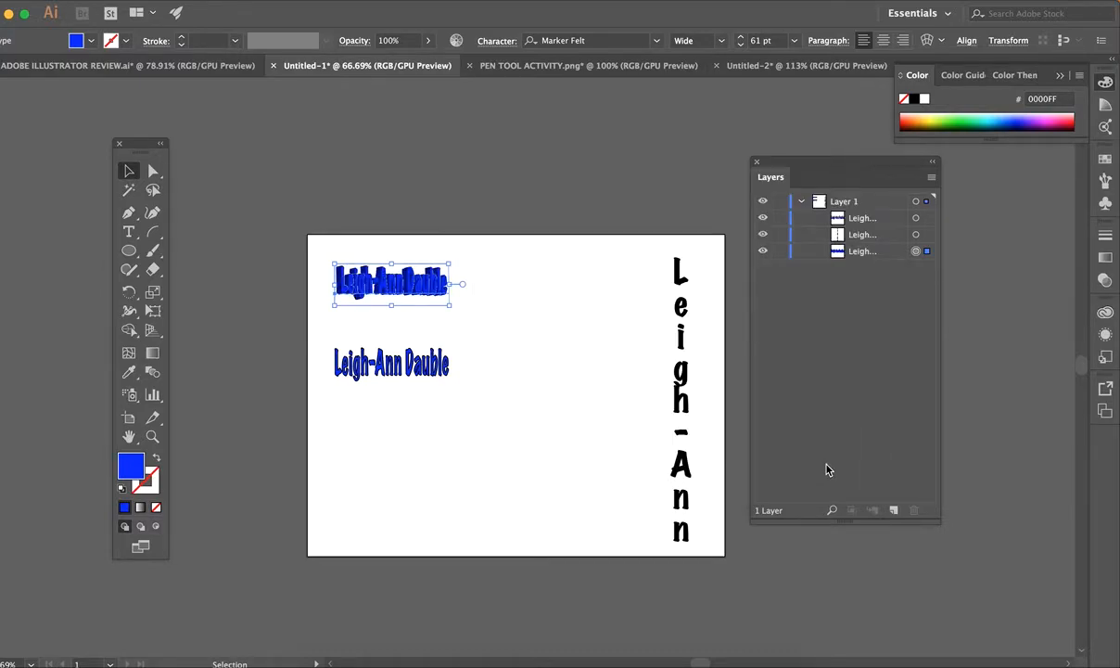
Bend the lower name text into an Arc warp with a 31% bend.
click(408, 357)
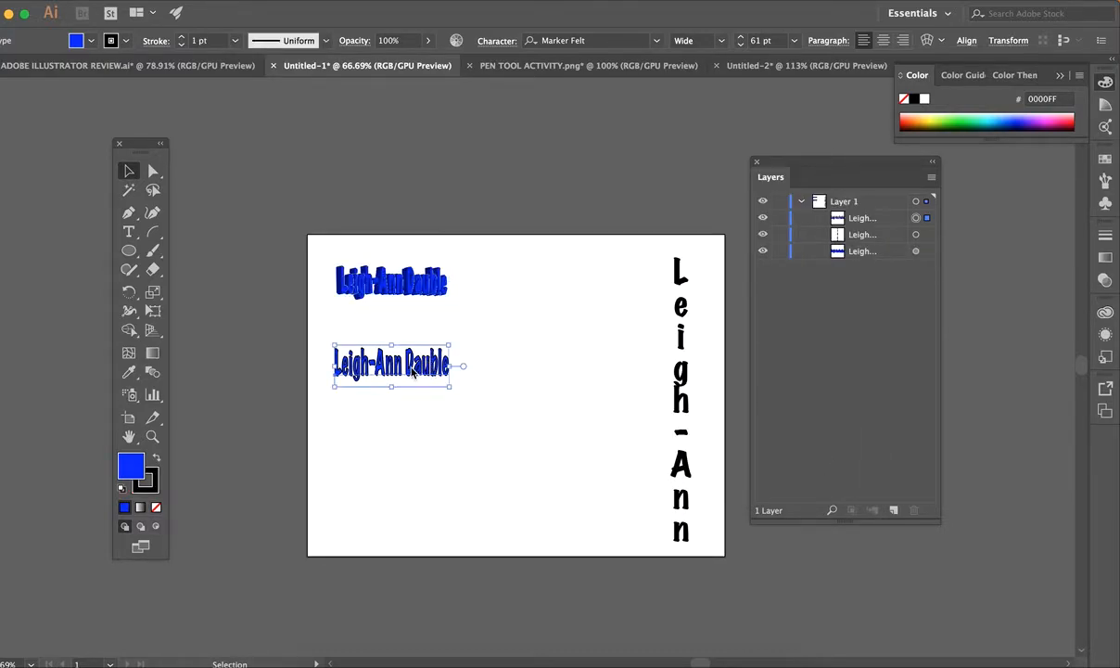
click(301, 3)
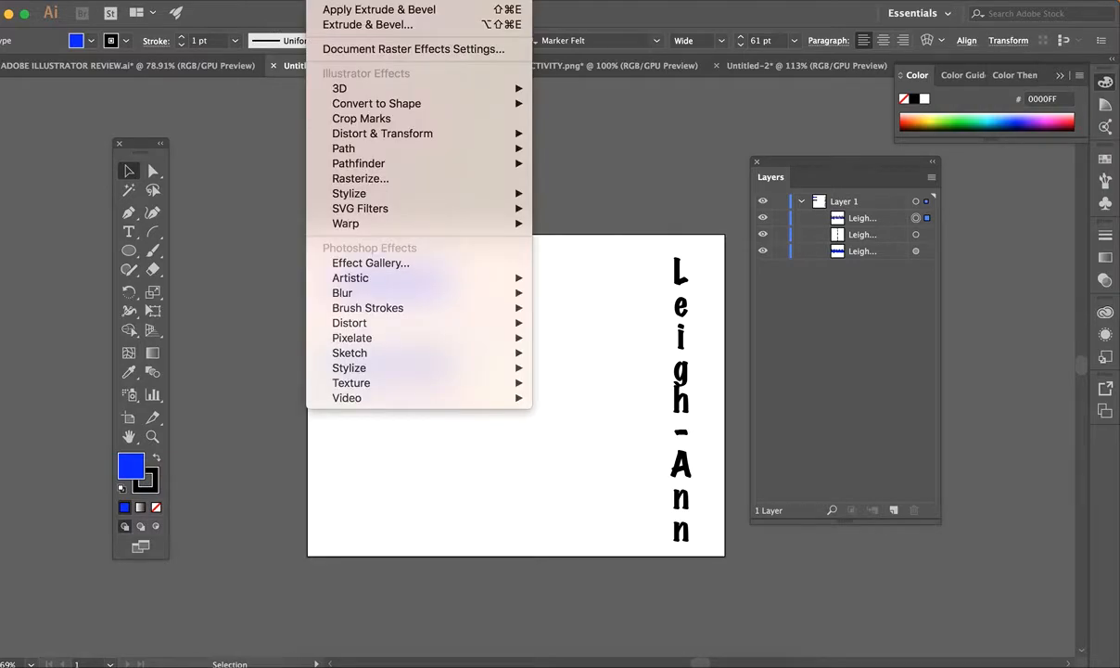
mouse_move(390, 229)
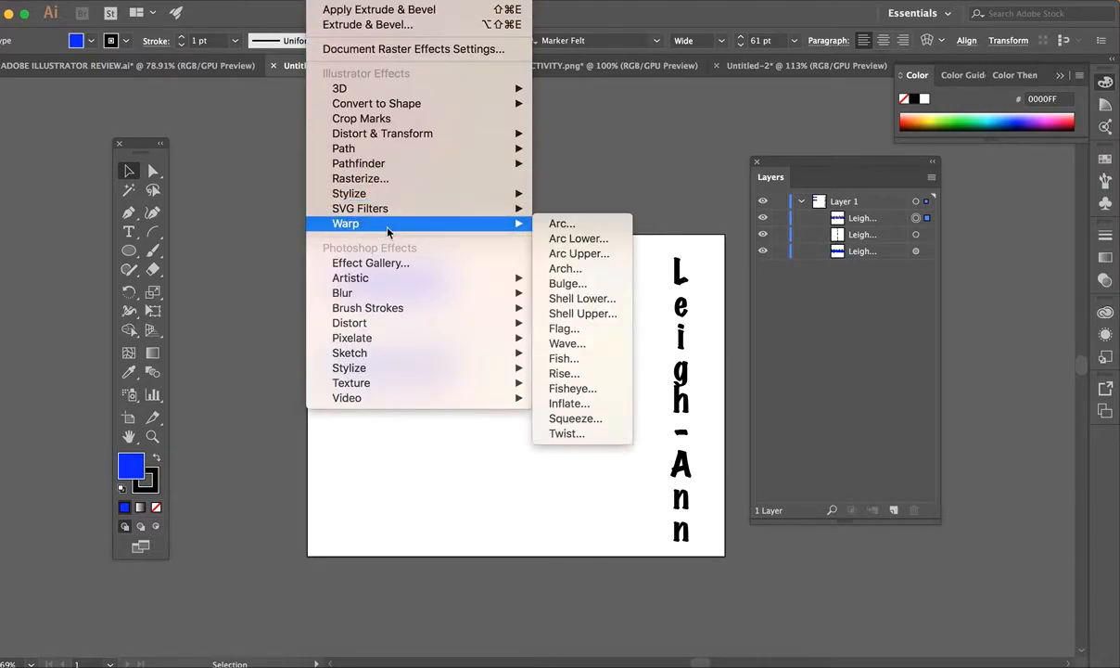
click(593, 226)
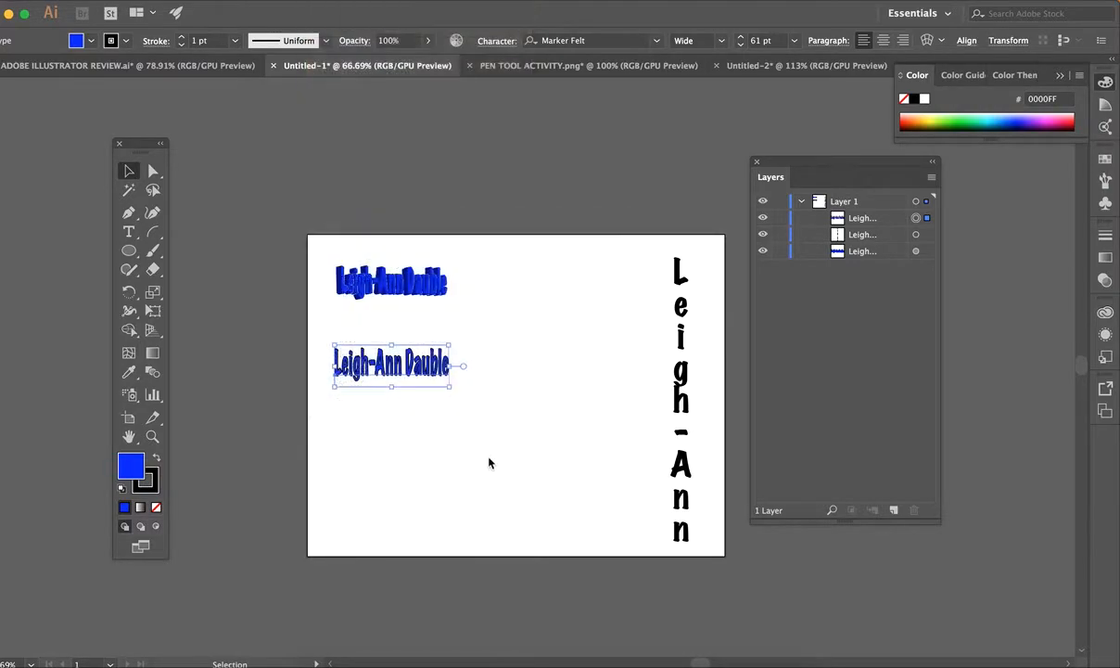
drag(779, 223, 765, 229)
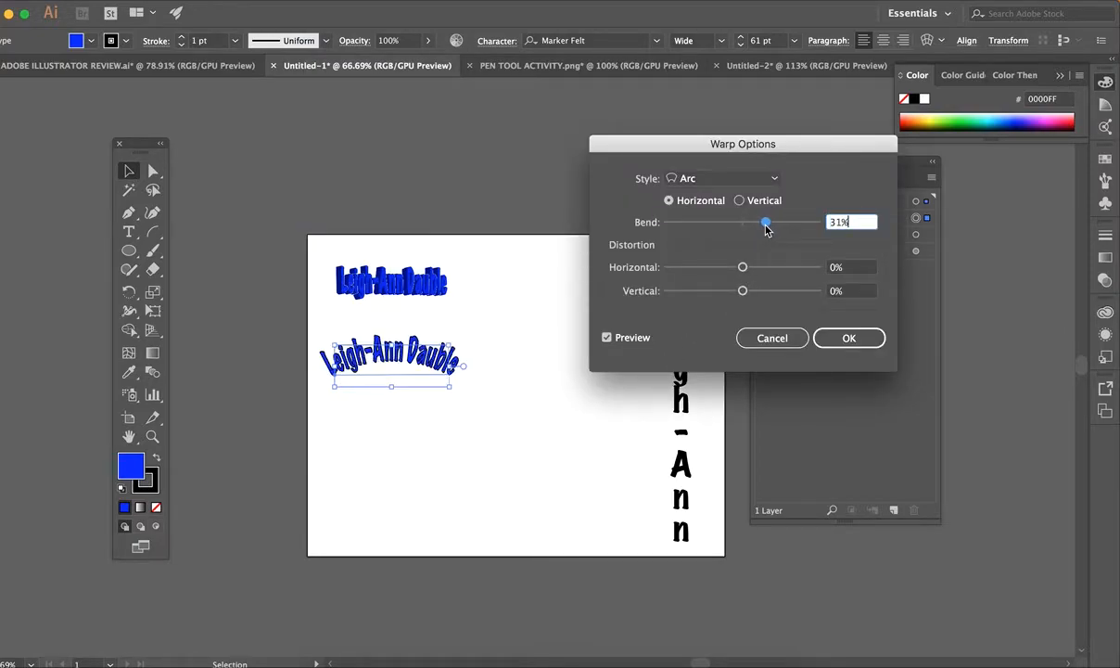
click(738, 184)
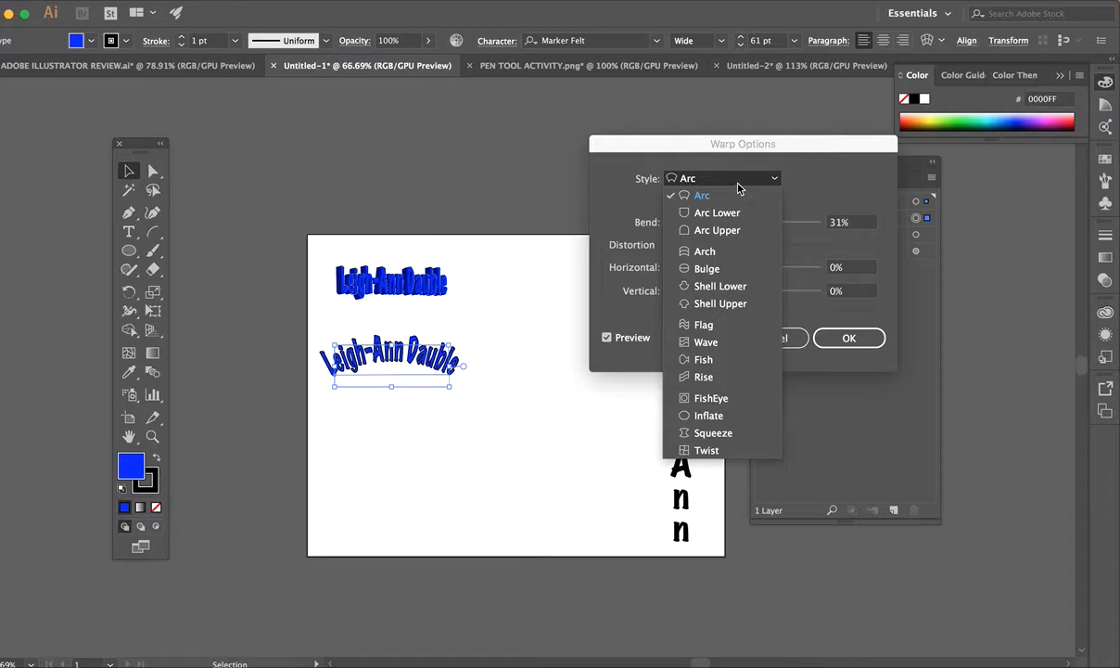
click(770, 176)
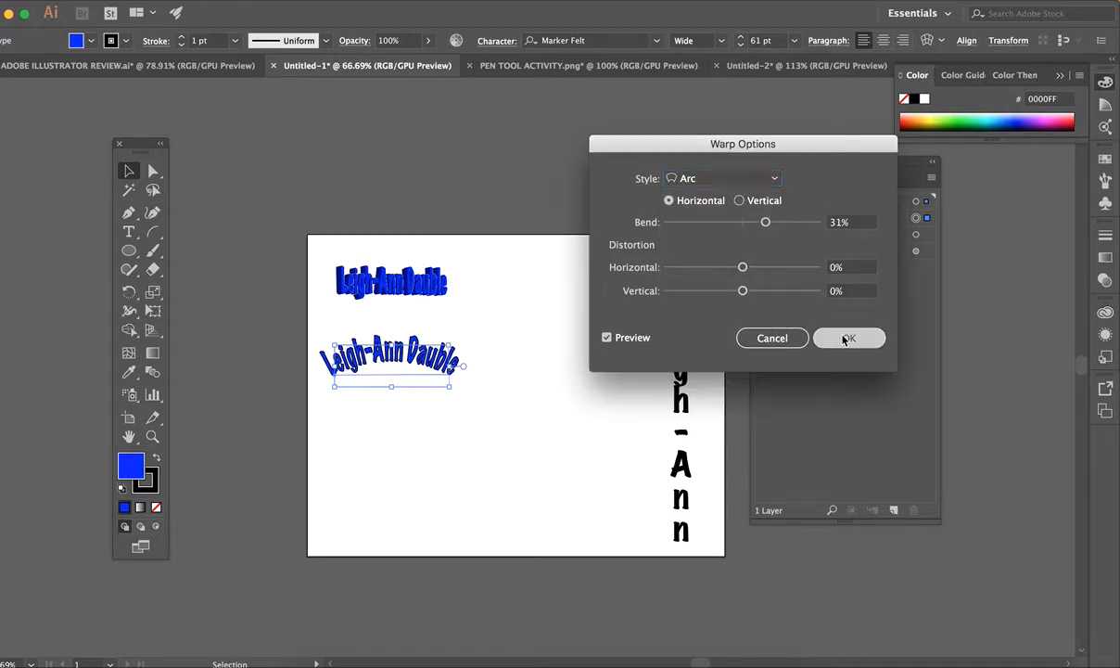
click(849, 338)
click(325, 1)
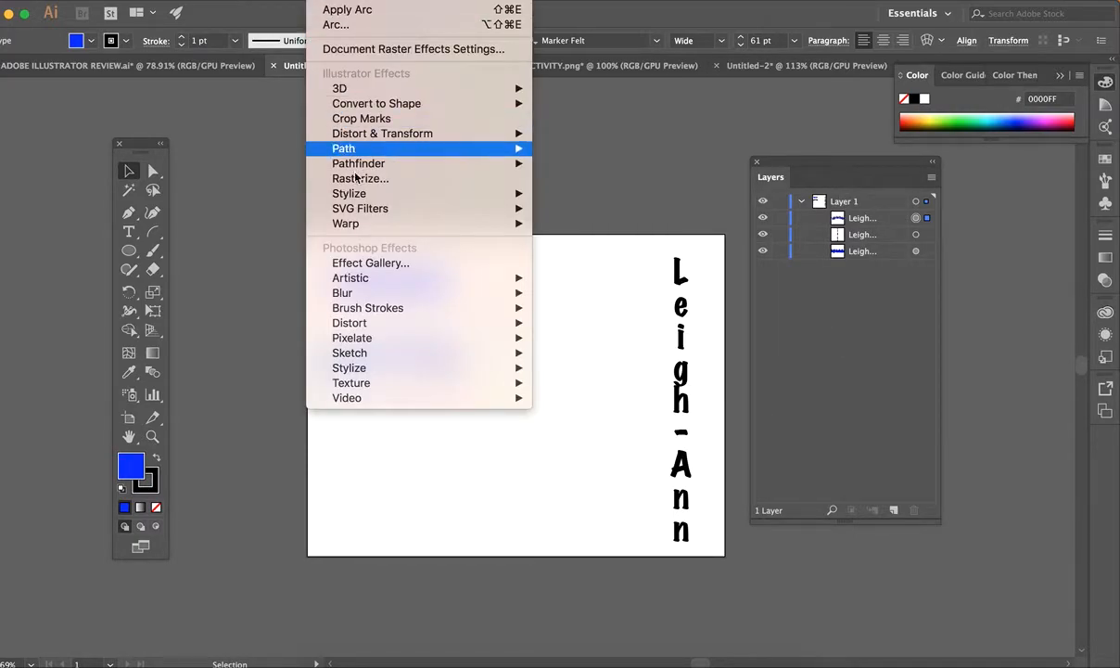
Add a Drop Shadow effect to the arched name with Preview turned on.
mouse_move(371, 197)
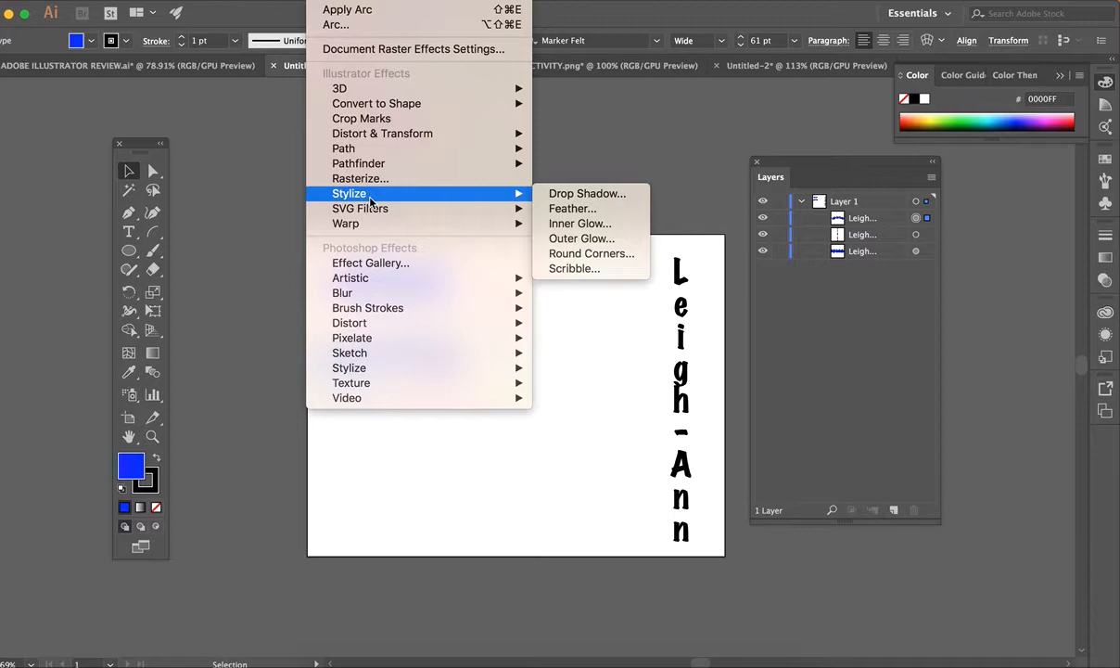
click(564, 196)
drag(239, 108, 696, 103)
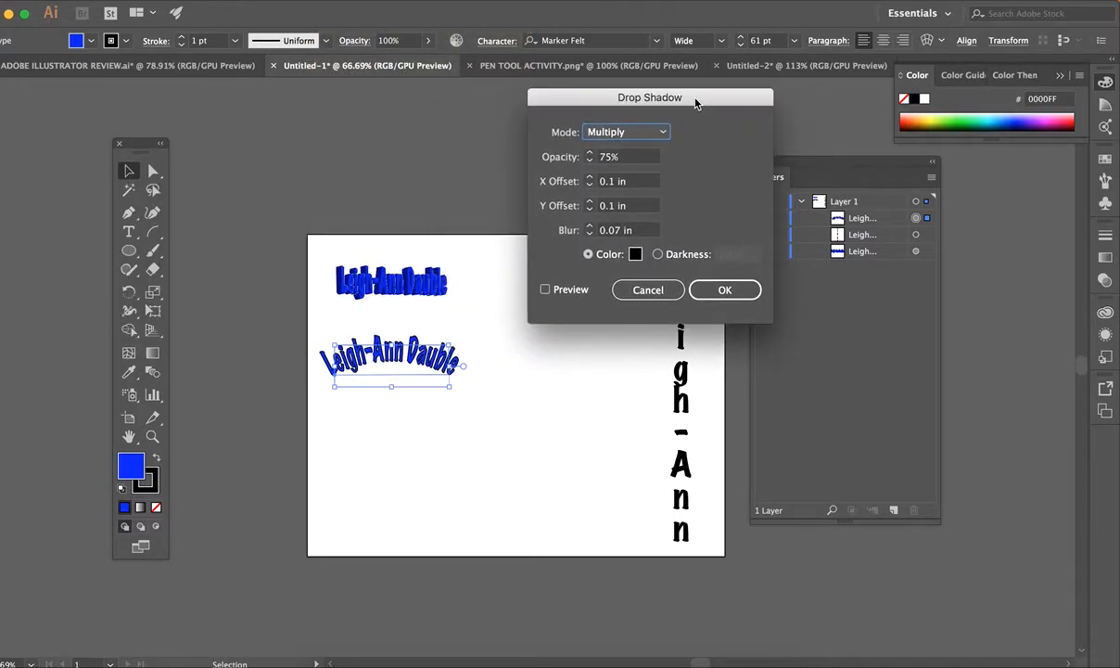
click(545, 290)
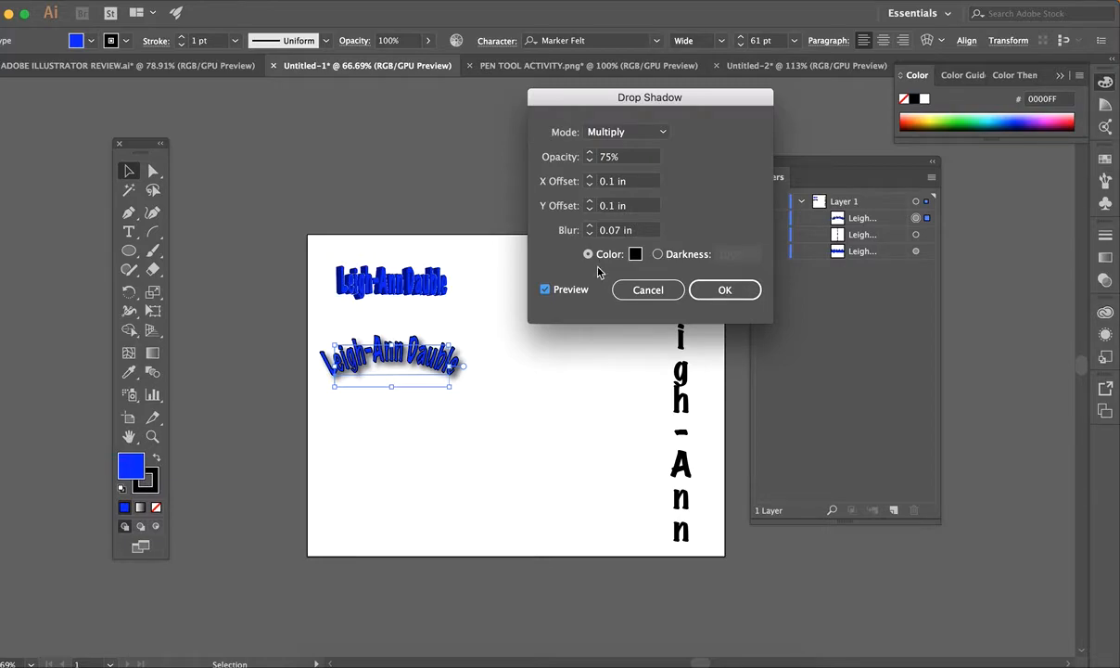
Set the shadow to X 0.2 in, Y 0.1 in, blur 0.1 in and 72% opacity.
click(589, 178)
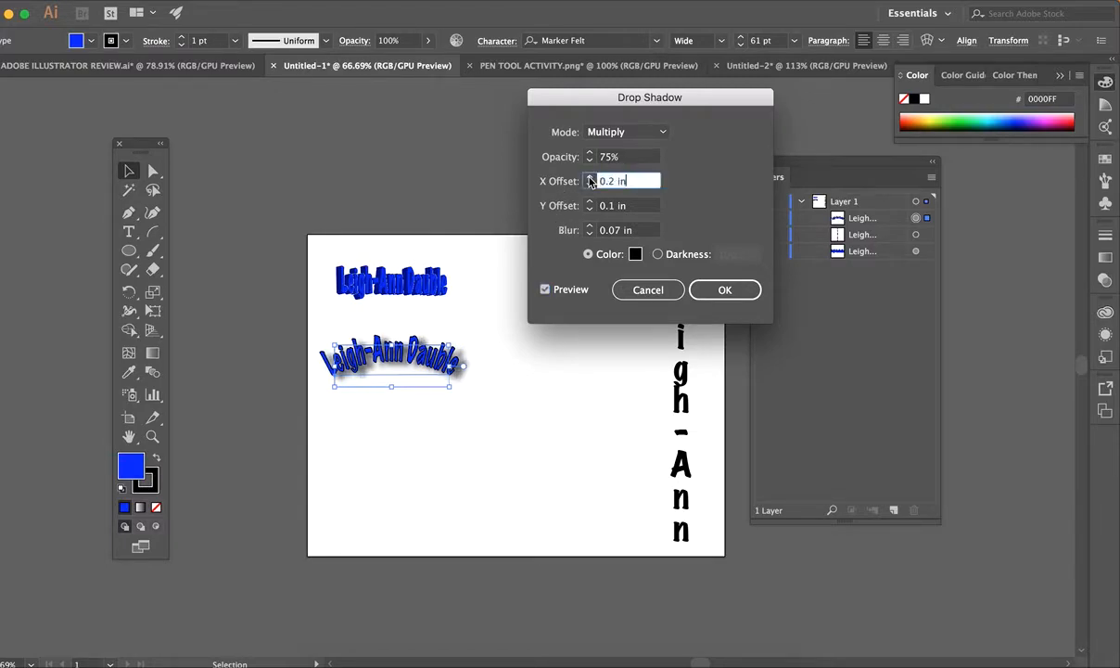
click(589, 203)
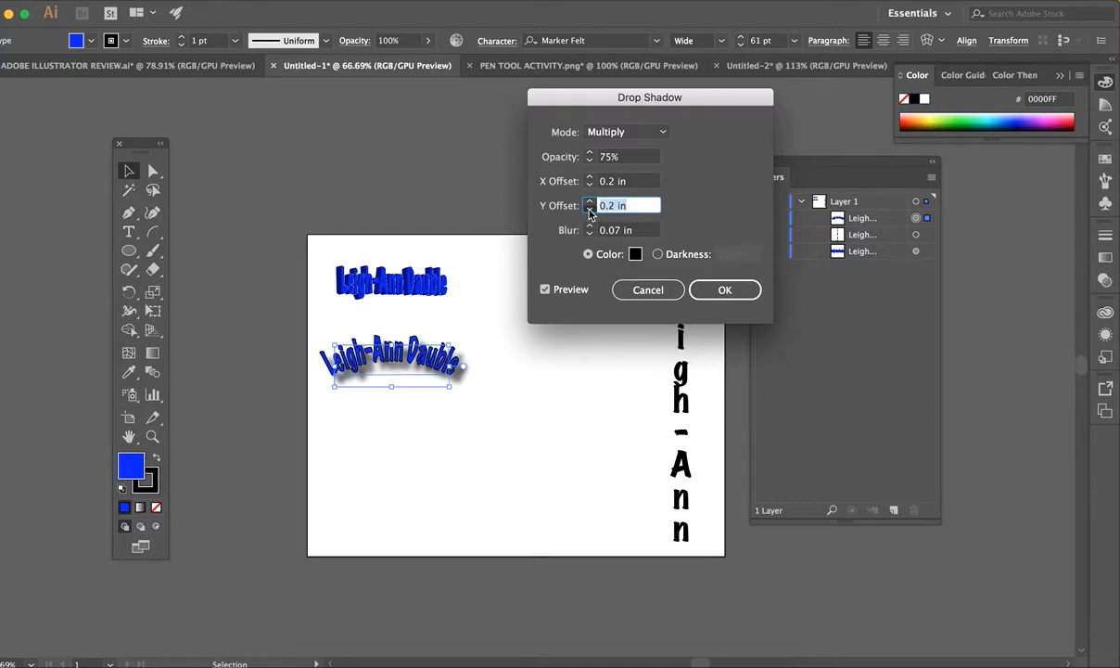
click(589, 209)
click(590, 227)
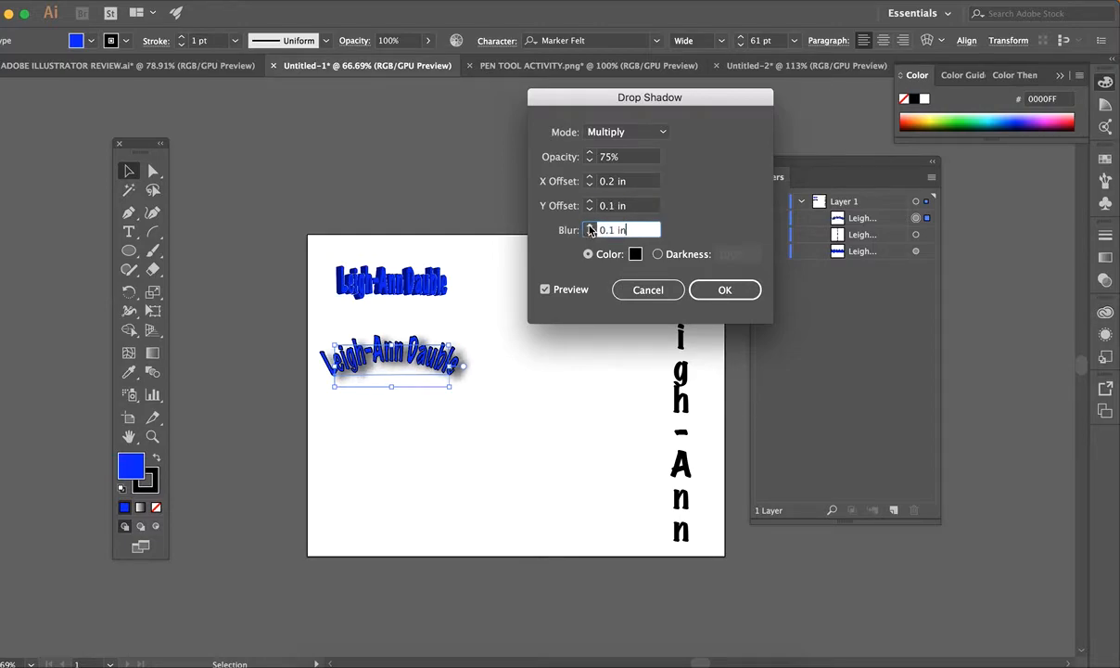
click(590, 232)
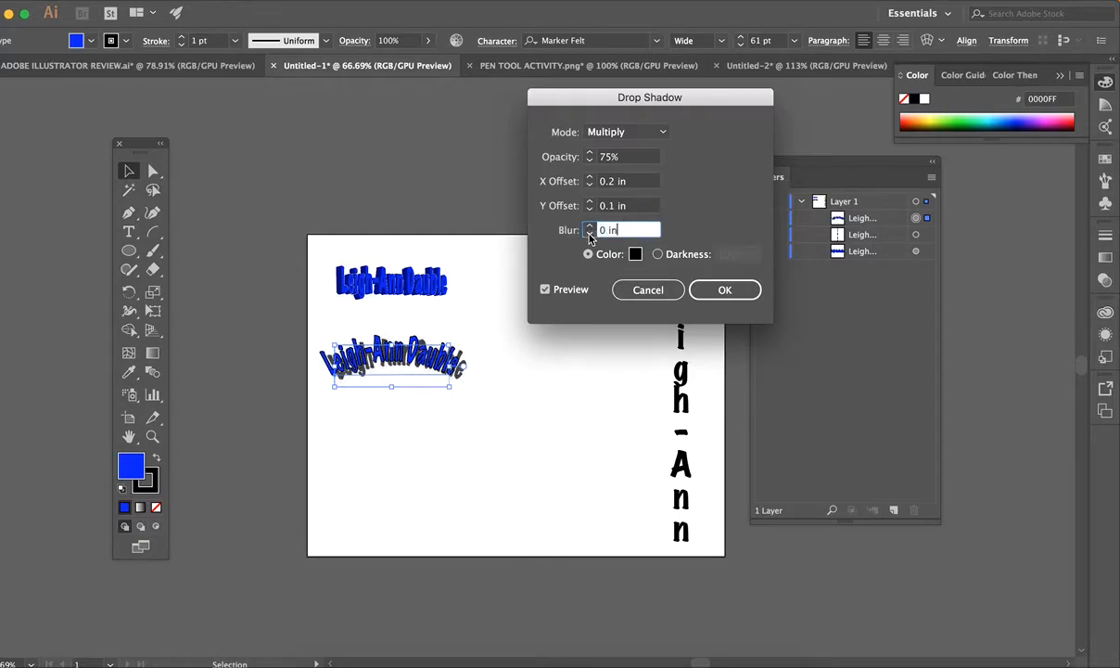
click(589, 227)
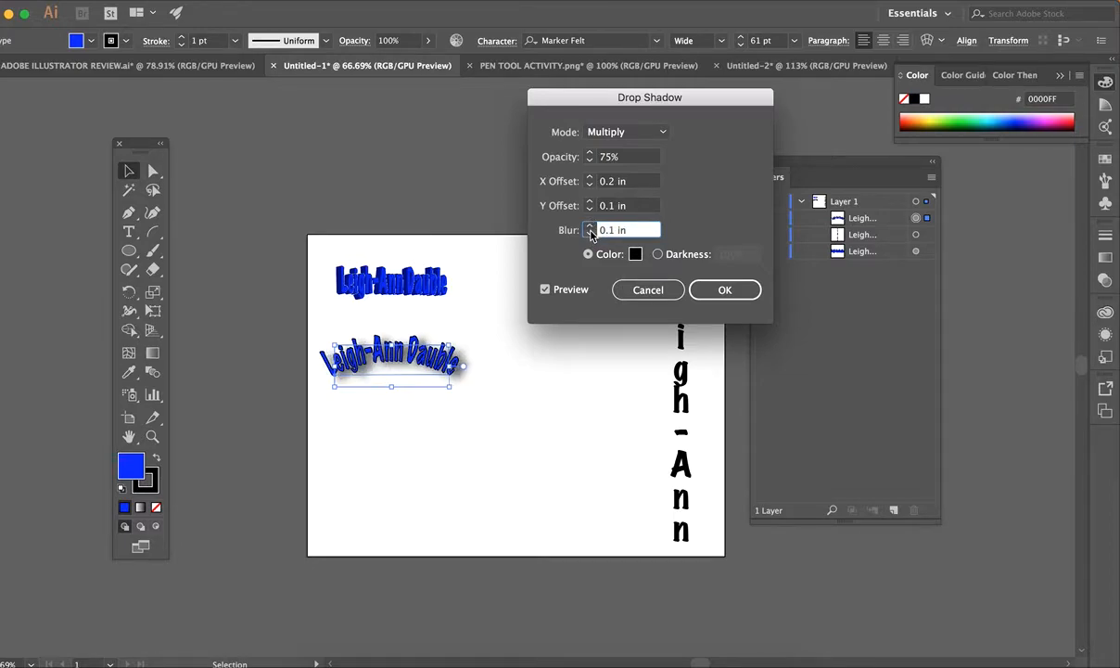
click(561, 156)
text(72%)
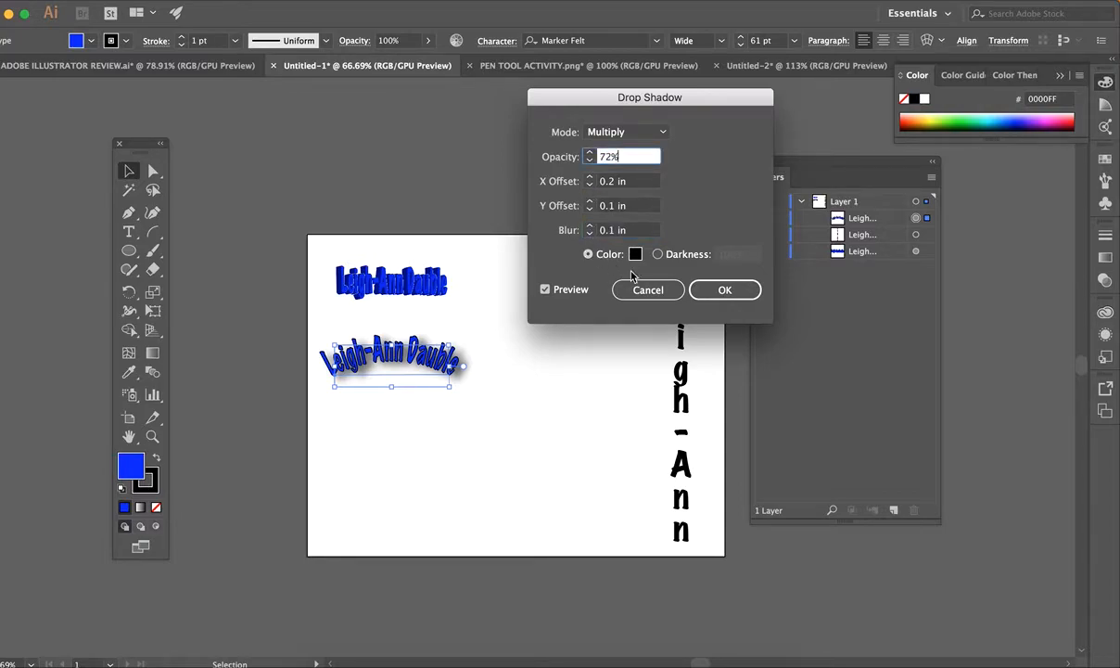
click(740, 293)
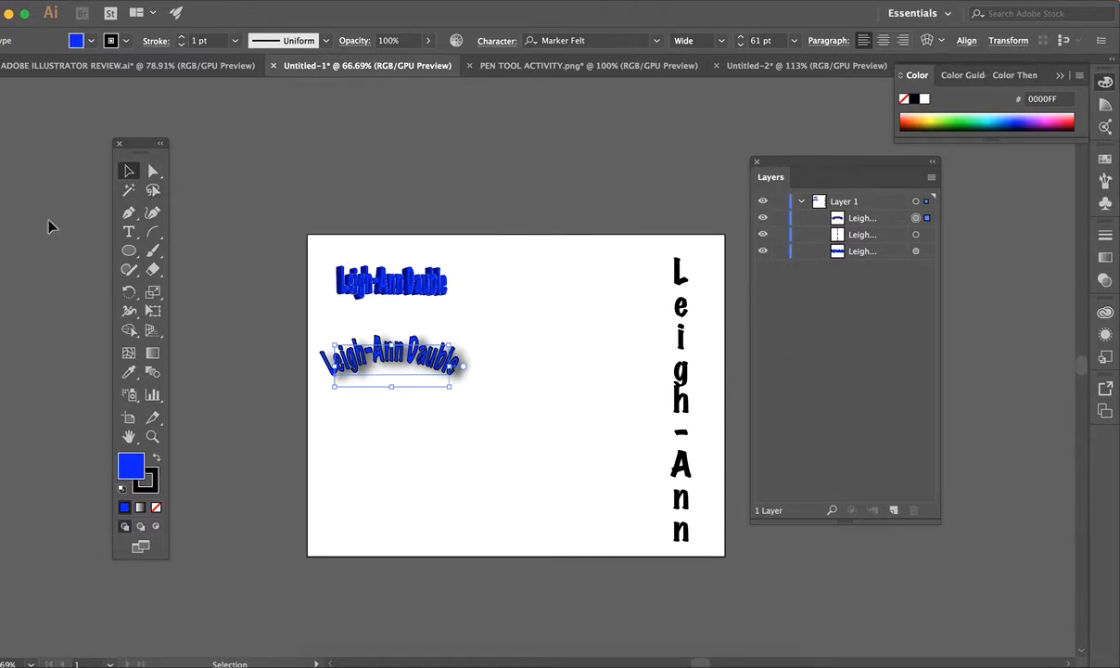
Move the arched name to the top centre and draw an arc across the left middle.
drag(401, 366, 581, 284)
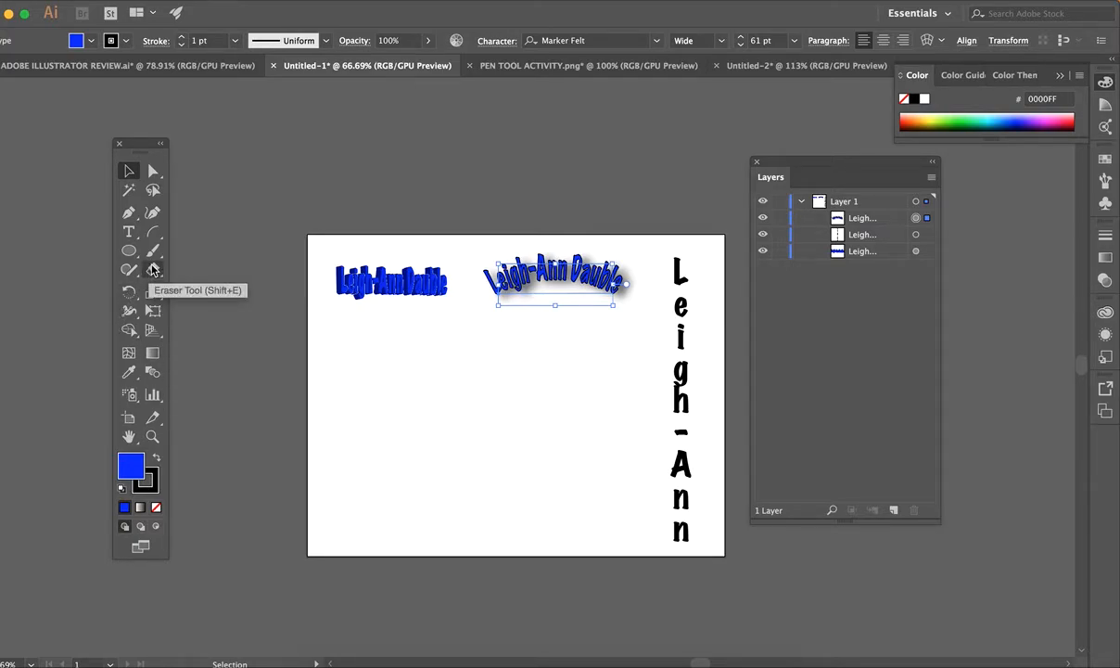
drag(153, 232, 234, 248)
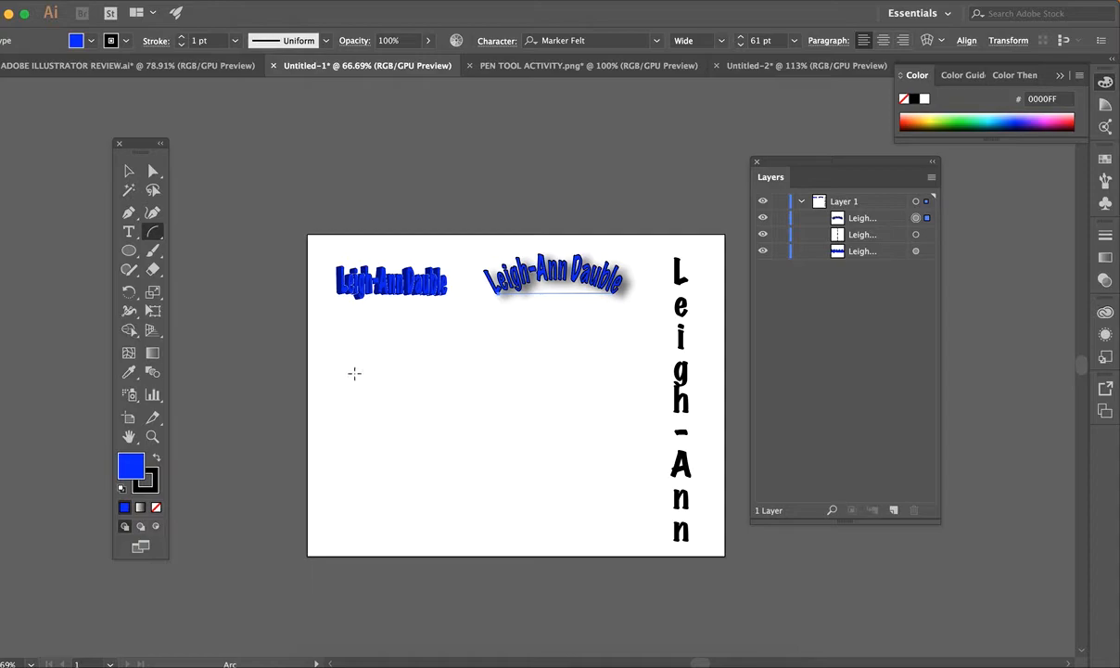
drag(339, 362, 491, 372)
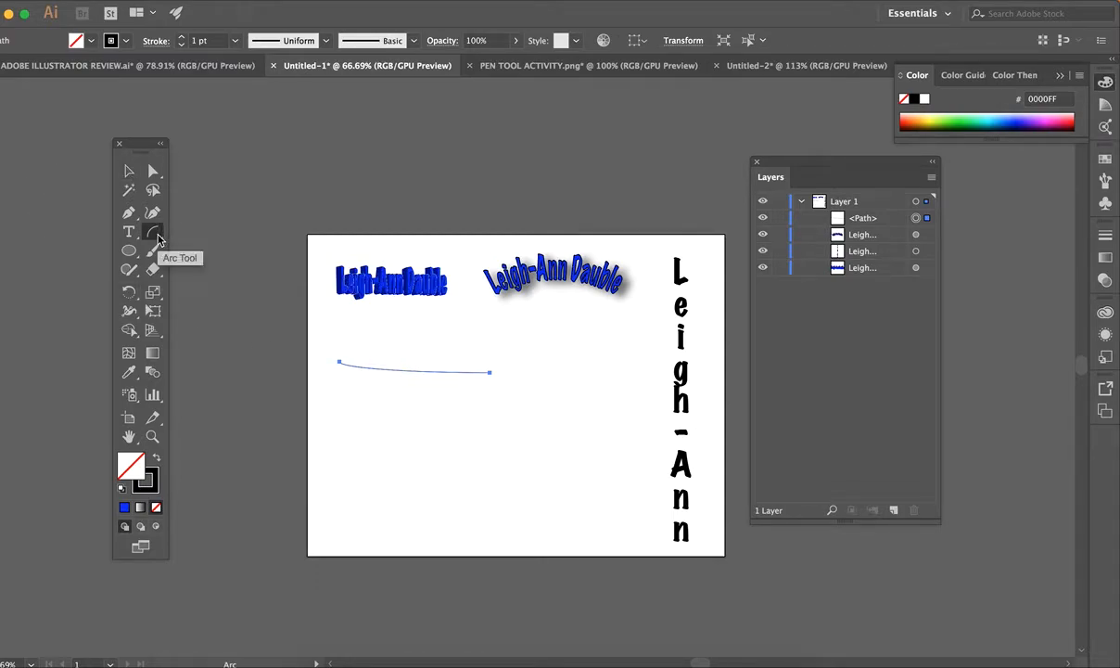
Pull the arc's end and start handles to reshape it into a gentle wavy curve.
click(154, 172)
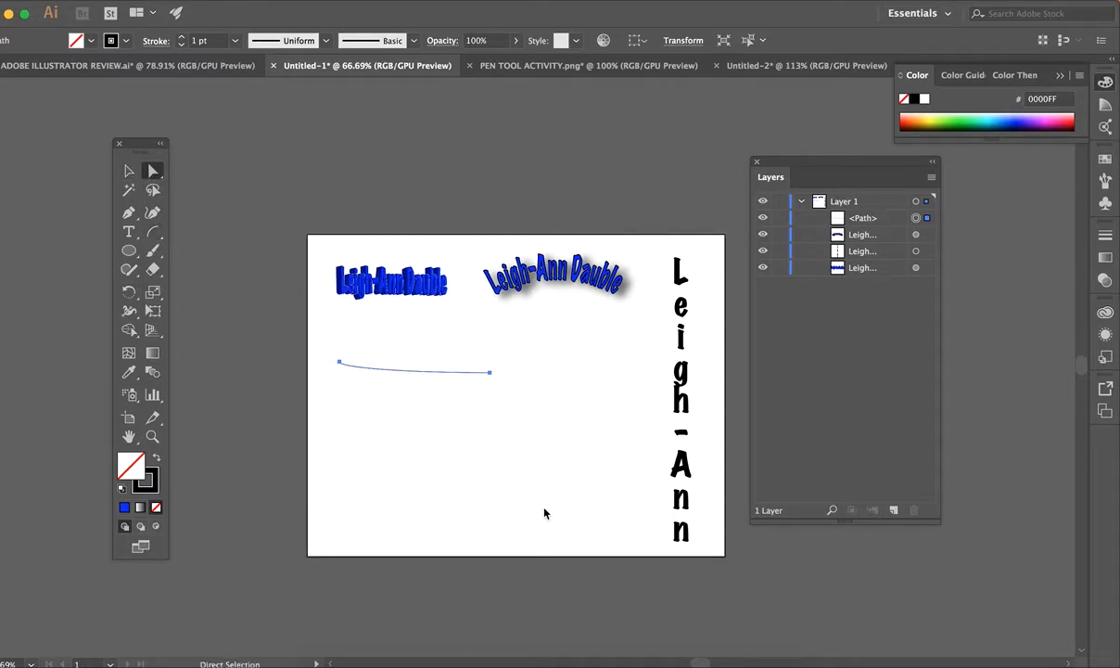
click(490, 372)
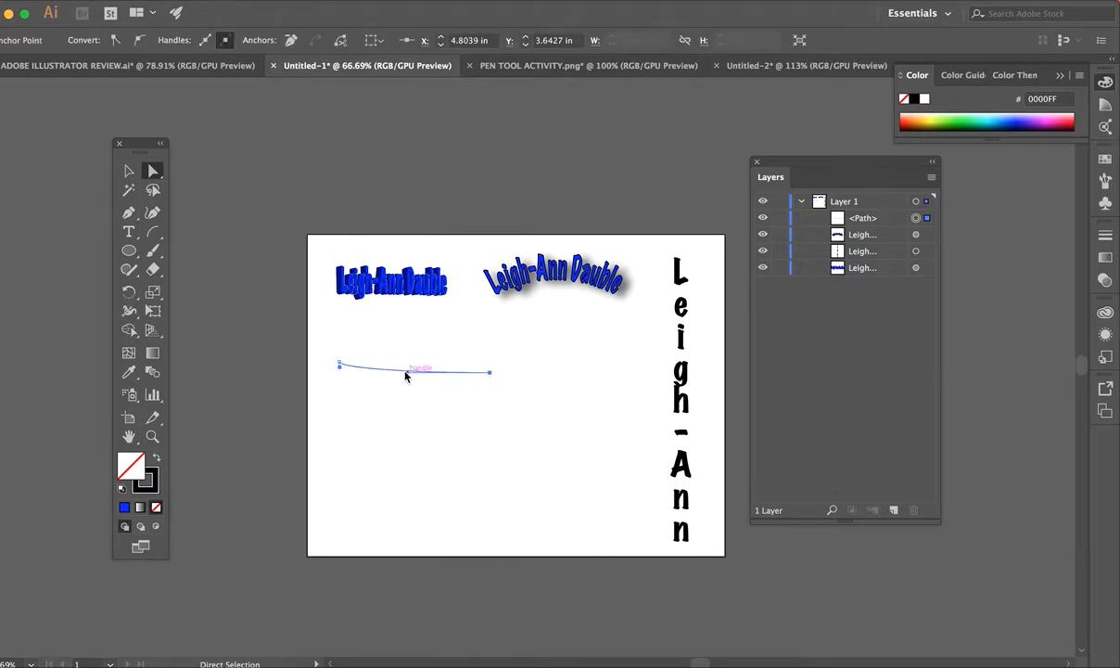
drag(405, 373, 429, 325)
drag(340, 364, 403, 376)
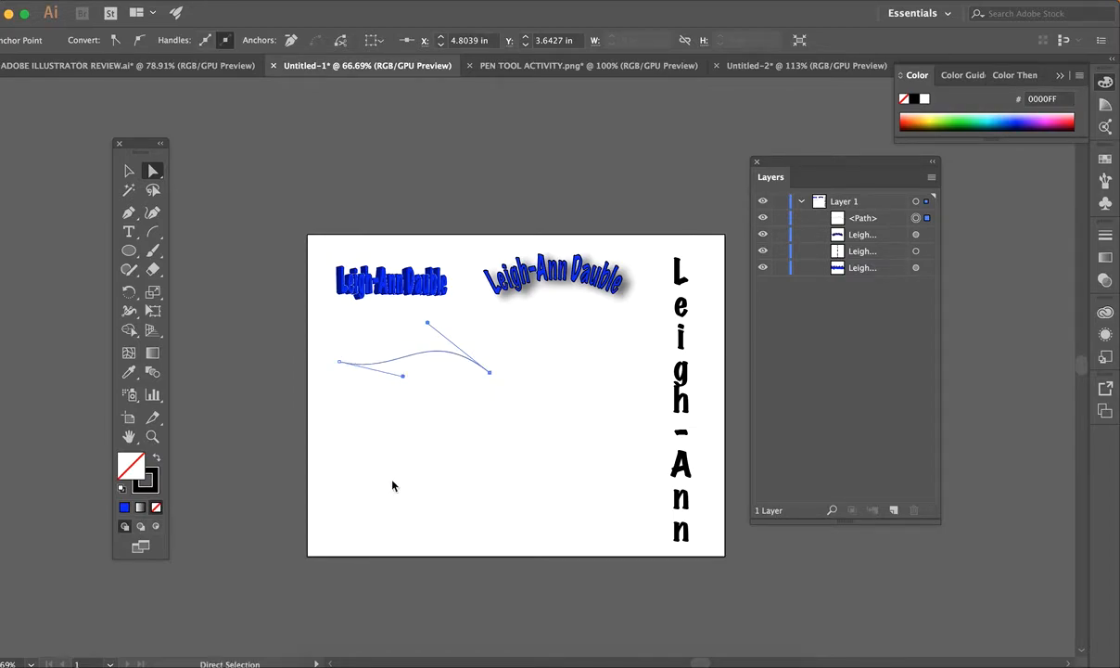
click(130, 232)
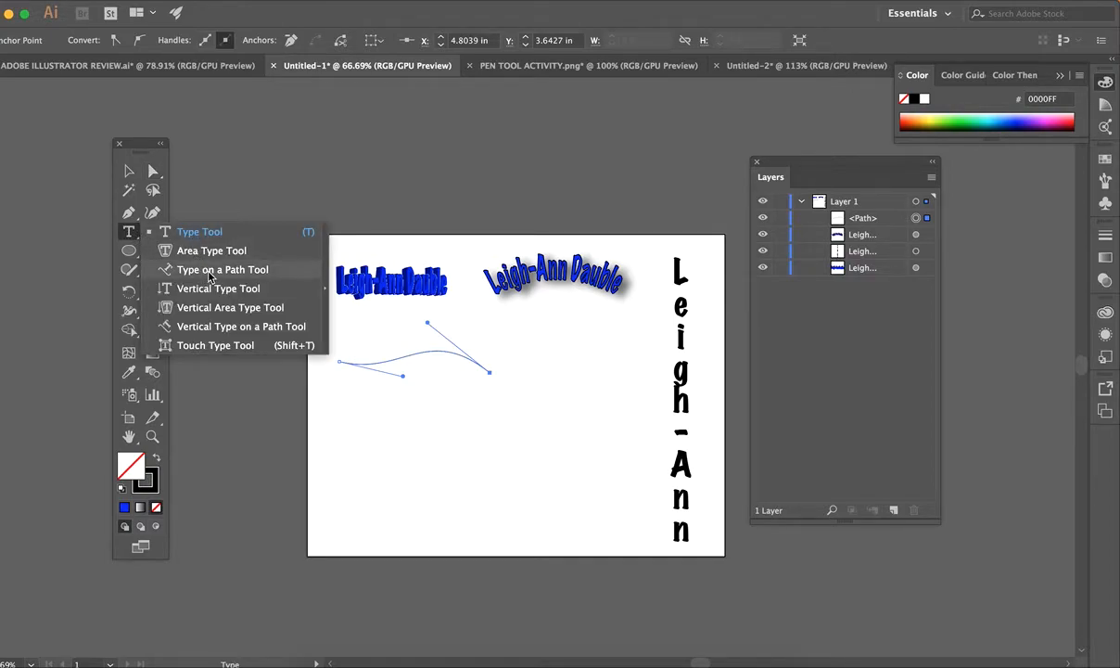
Type the first name along the wavy curve and set it to 59 pt.
click(210, 275)
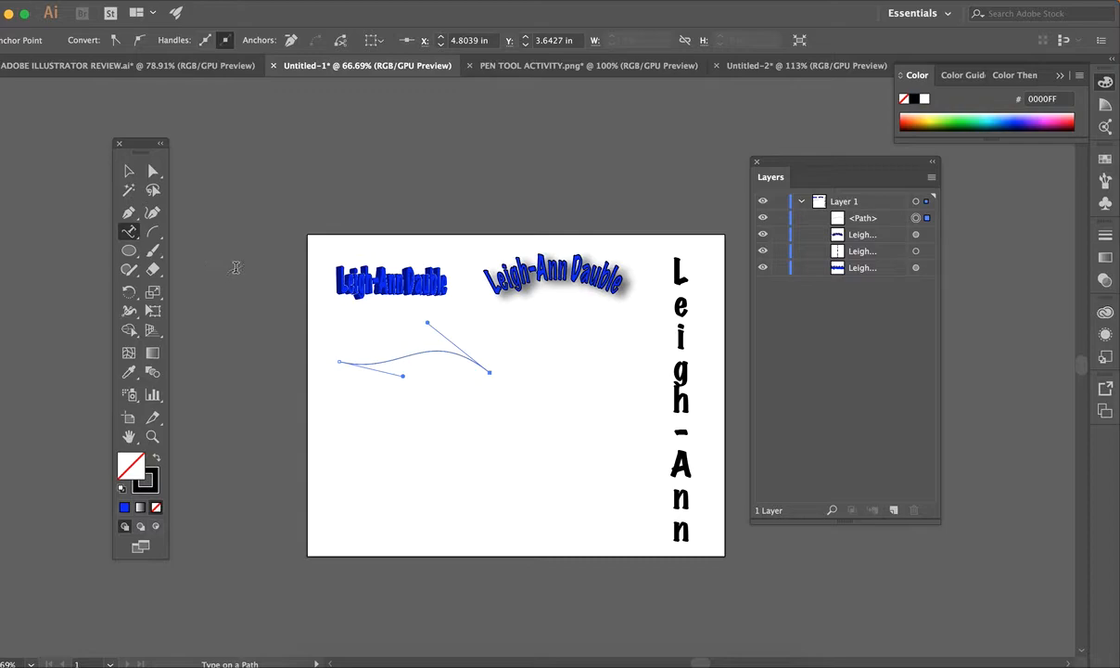
click(351, 366)
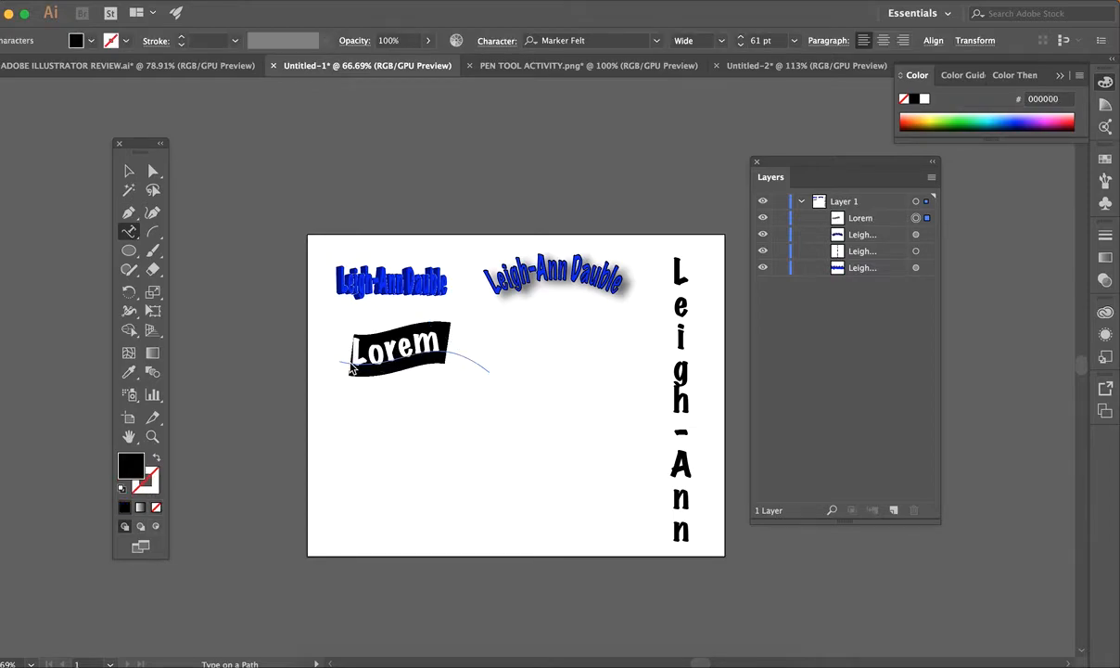
text(Leigh-An)
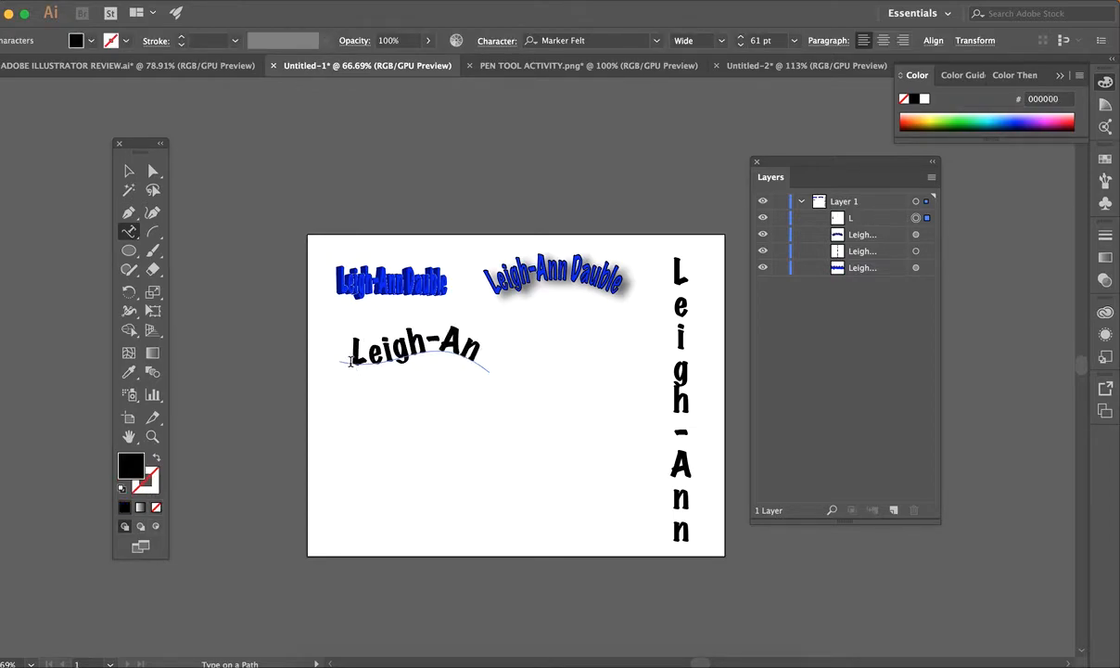
triple_click(418, 357)
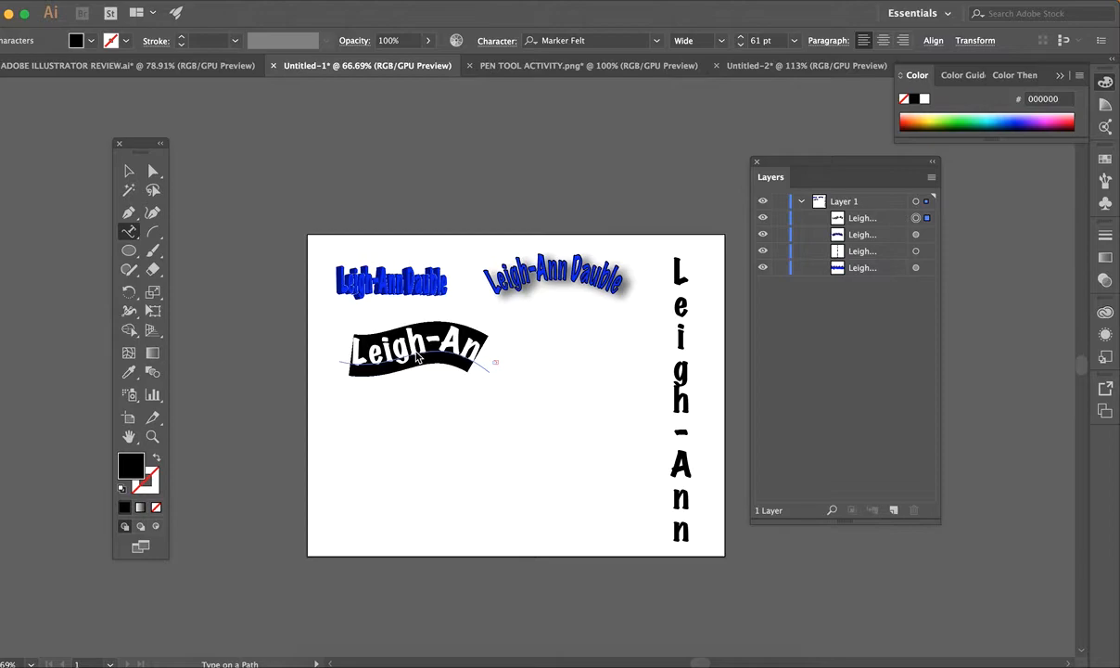
click(741, 43)
click(741, 43)
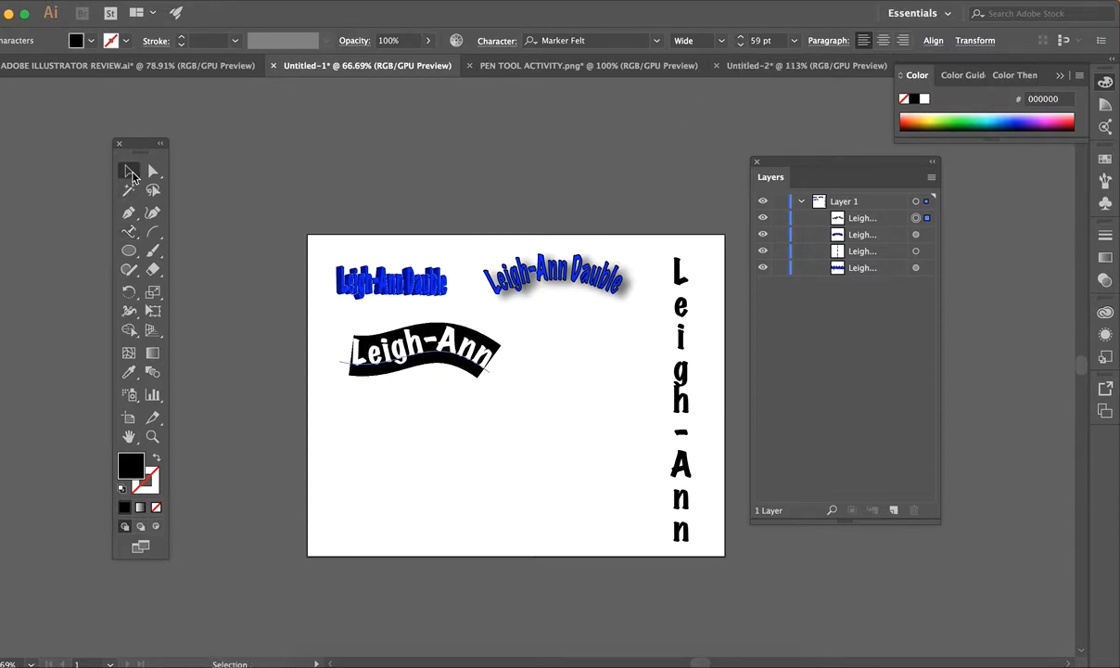
Adjust the curved name's position, trying a rotation and nudging it slightly down.
click(129, 170)
drag(417, 346, 468, 369)
click(534, 400)
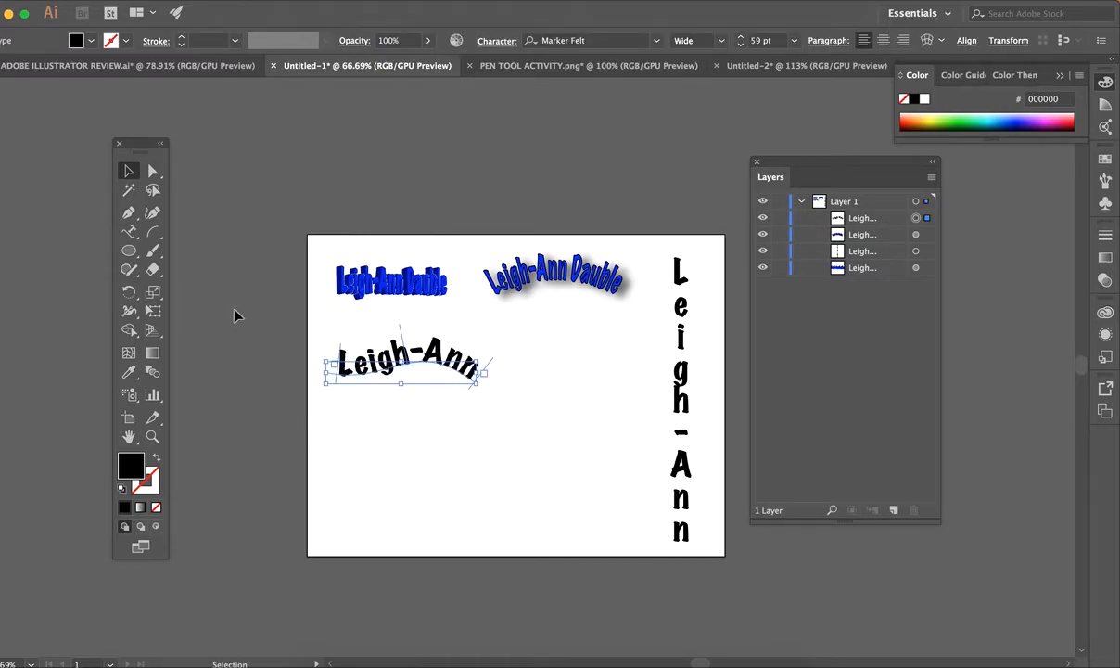
click(135, 256)
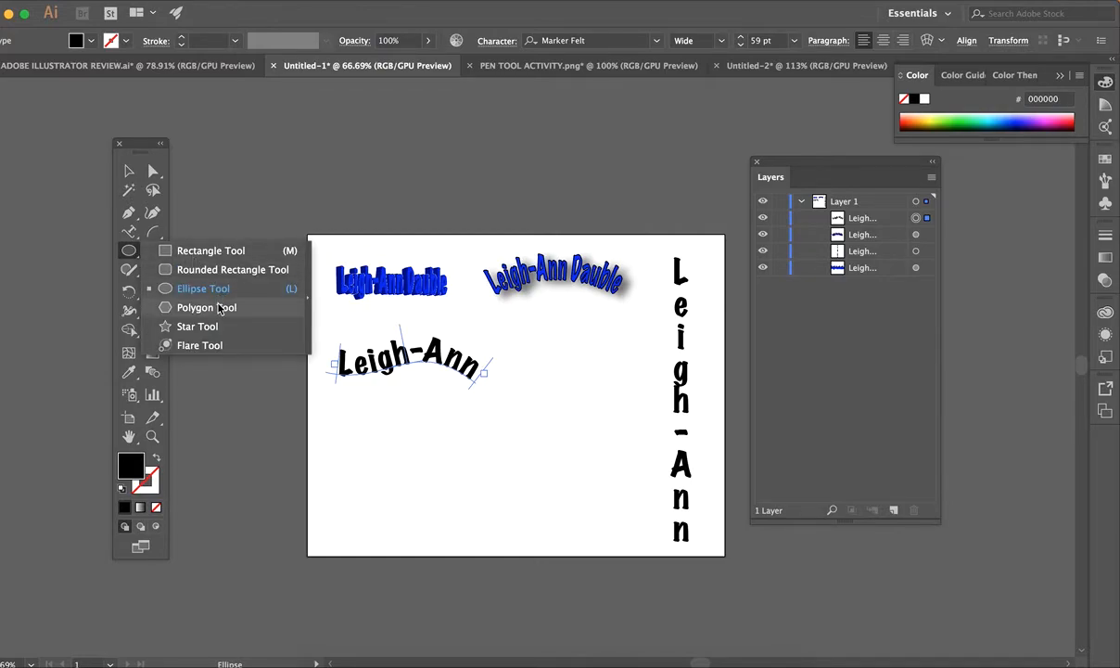
Draw a hexagon below the curved name and set its fill to None.
click(207, 307)
drag(343, 416, 403, 416)
click(129, 171)
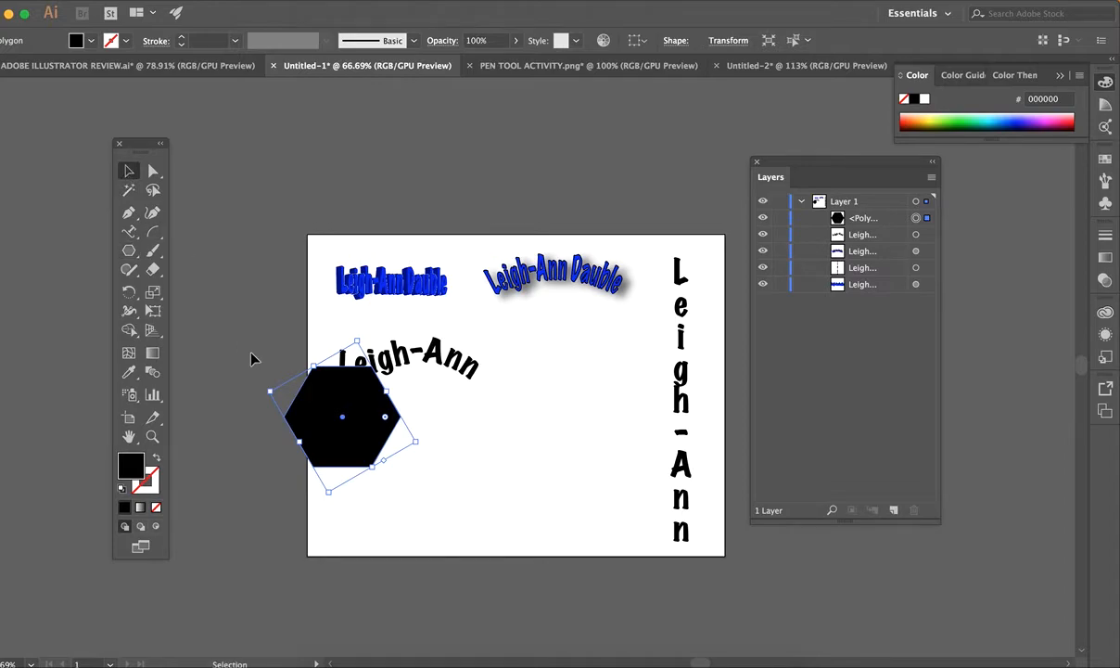
drag(349, 453, 408, 504)
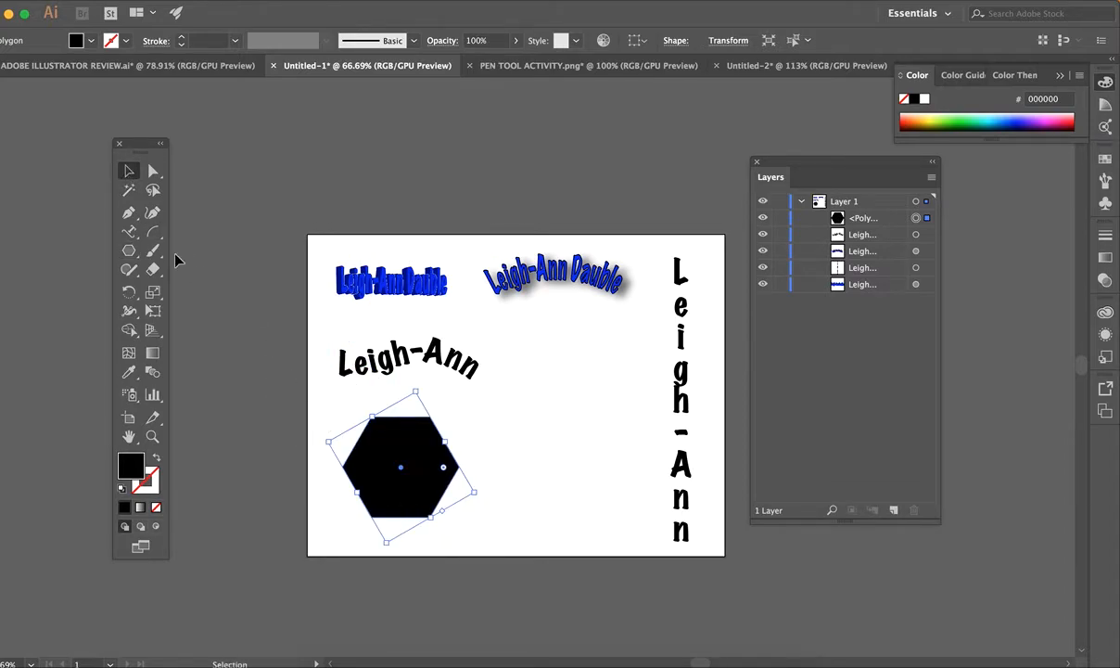
click(94, 40)
click(6, 68)
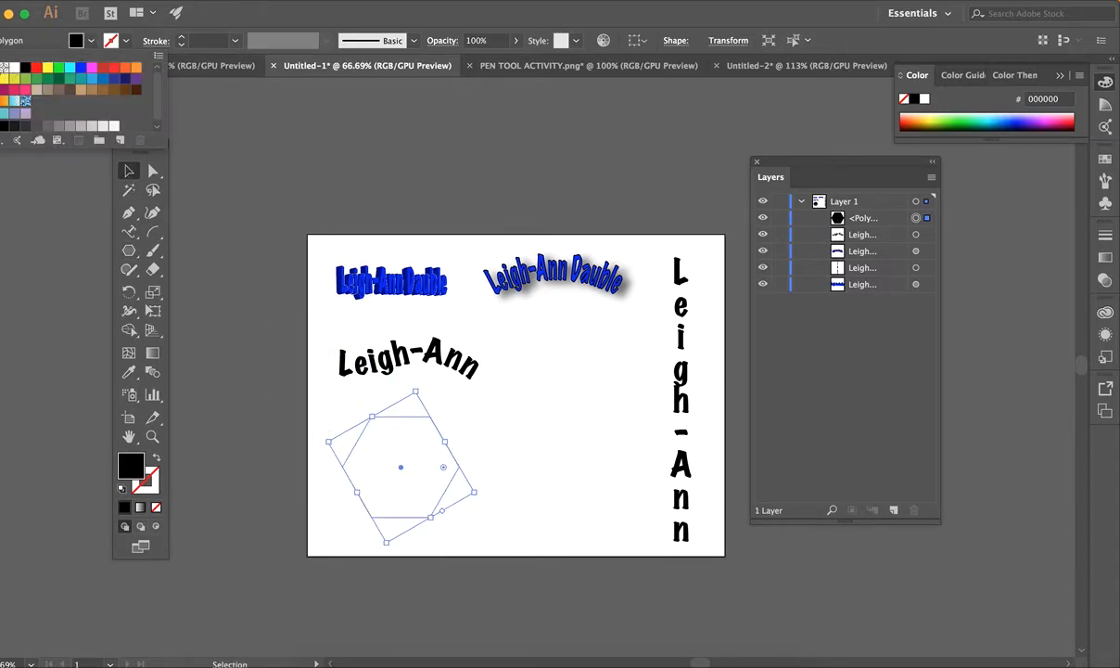
click(129, 232)
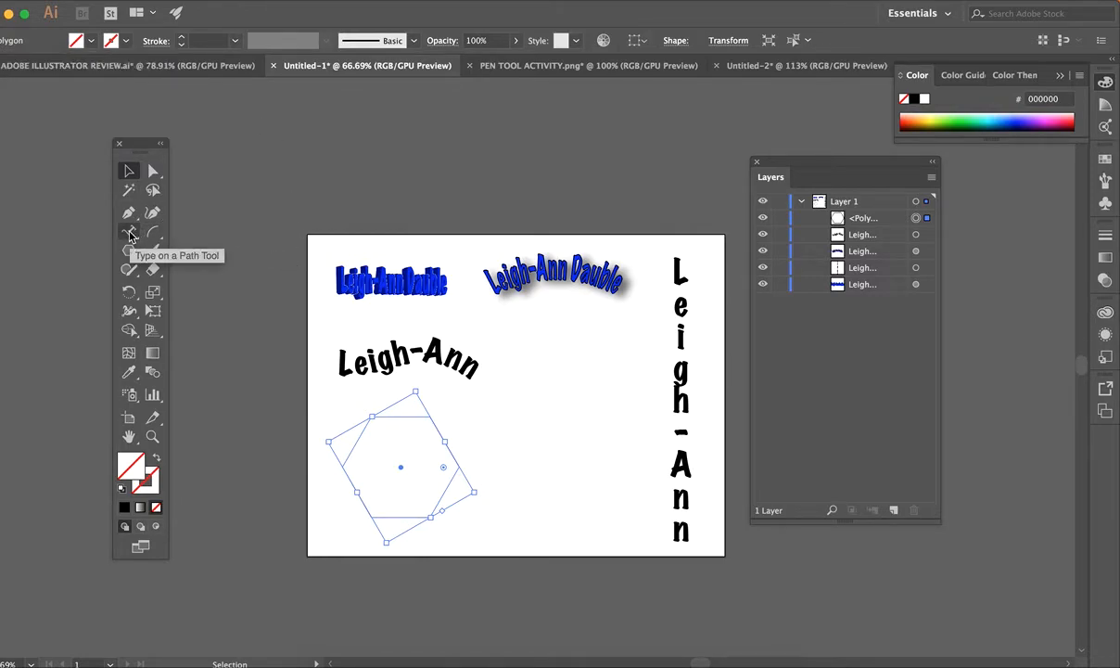
click(130, 233)
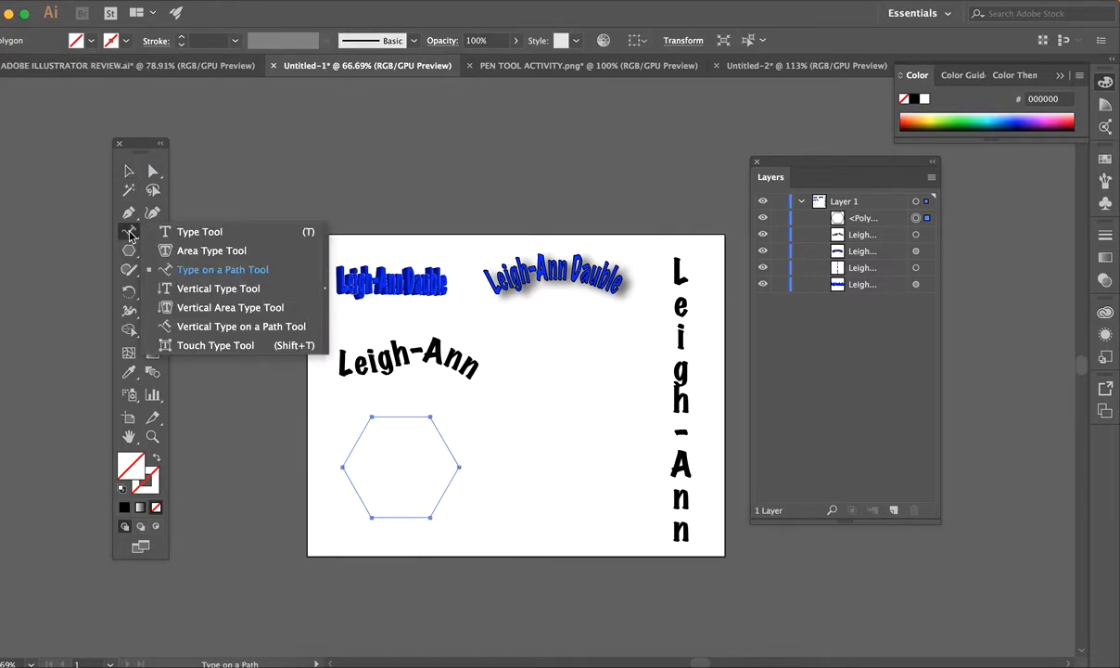
Fill the hexagon with Lorem ipsum area type set to 10 pt.
click(218, 252)
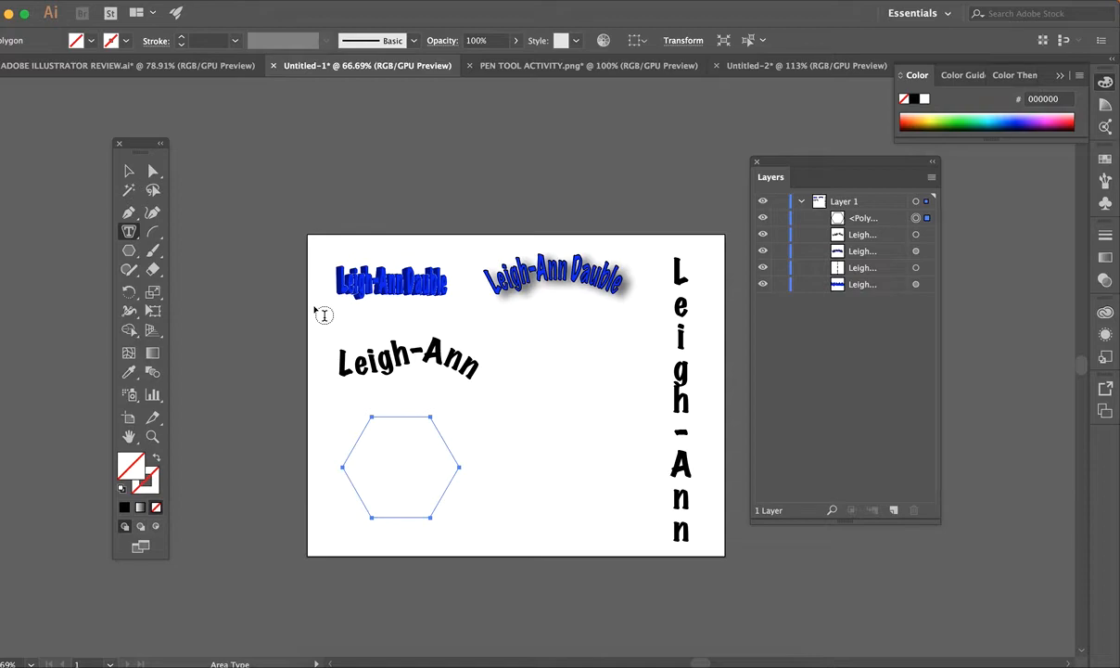
click(385, 422)
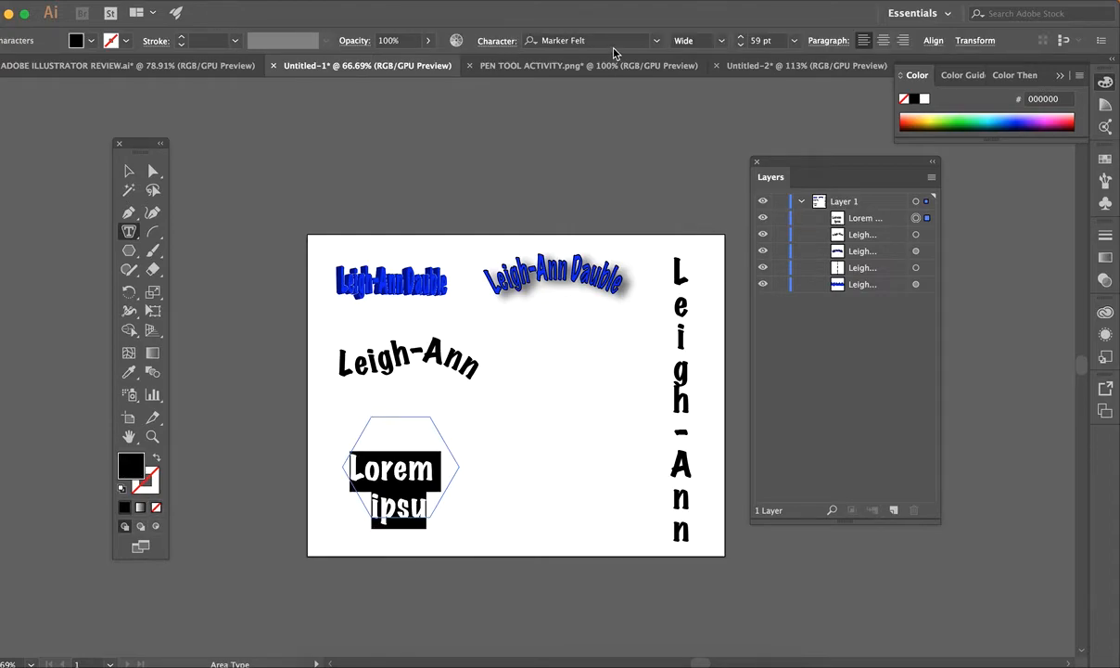
click(794, 41)
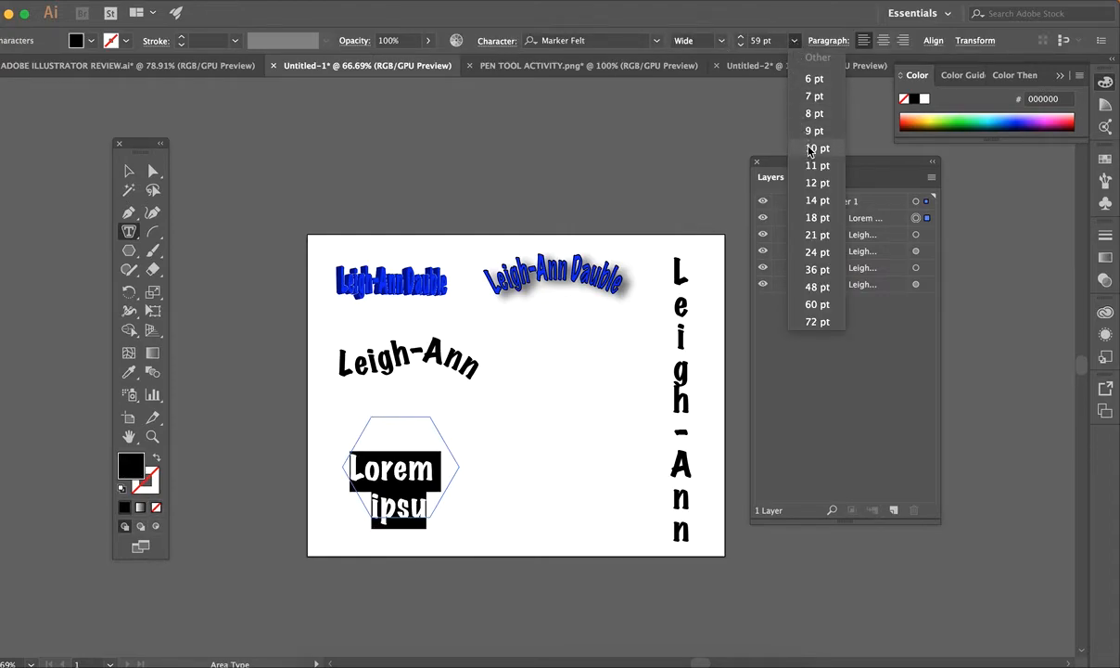
click(812, 148)
click(381, 420)
key(Escape)
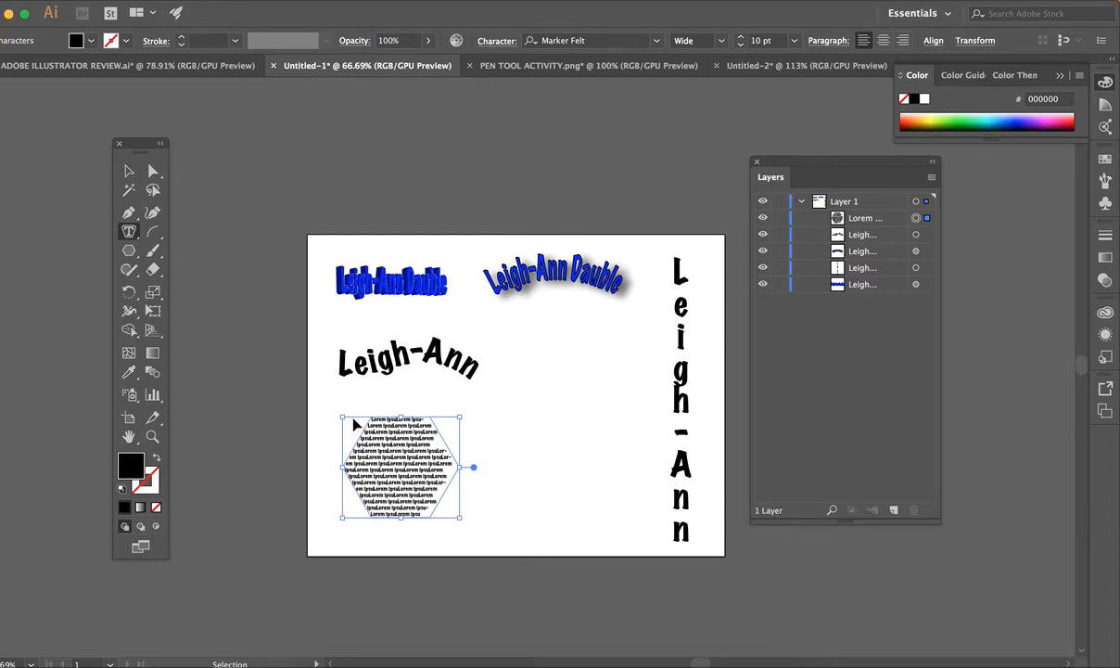
Centre-align all of the hexagon's text, then deselect it.
click(399, 476)
key(super+a)
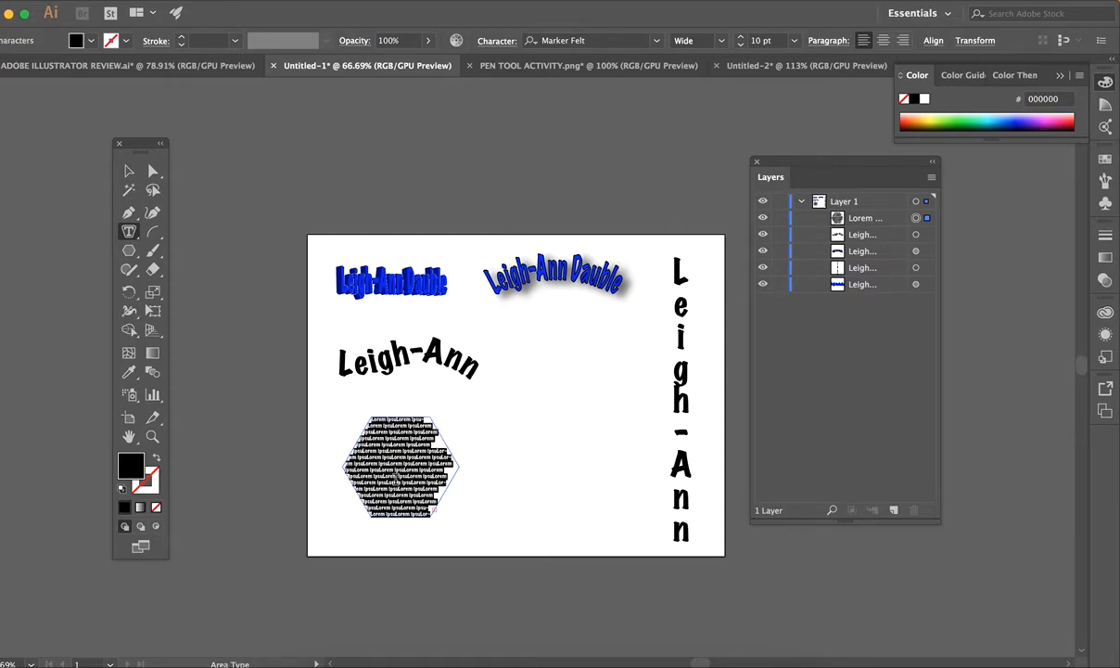
click(886, 42)
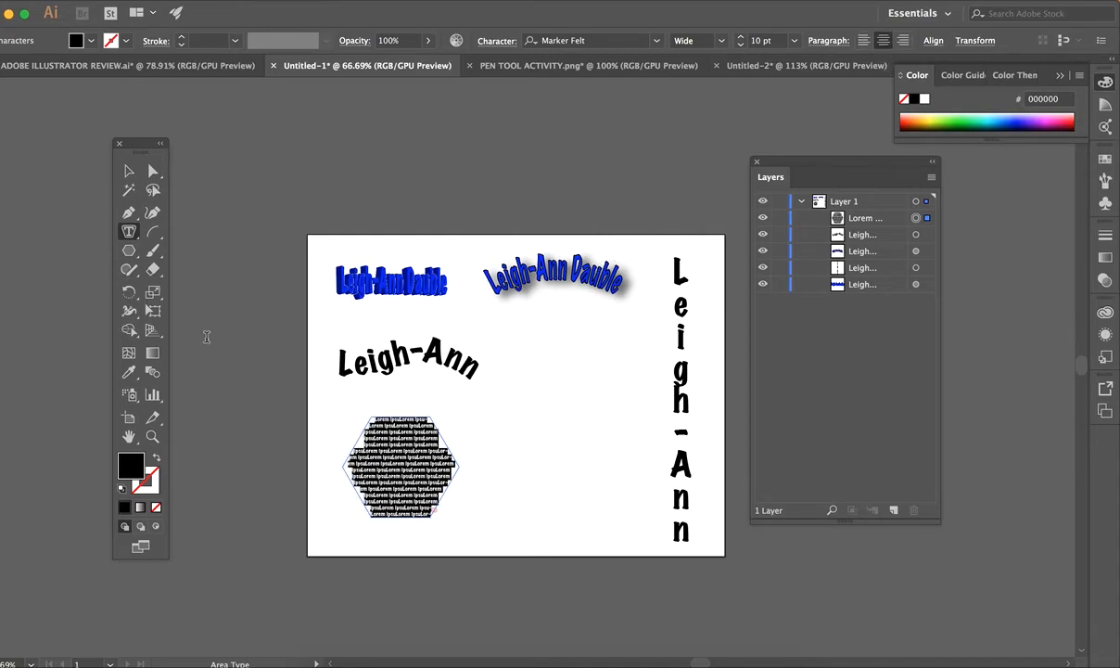
click(129, 190)
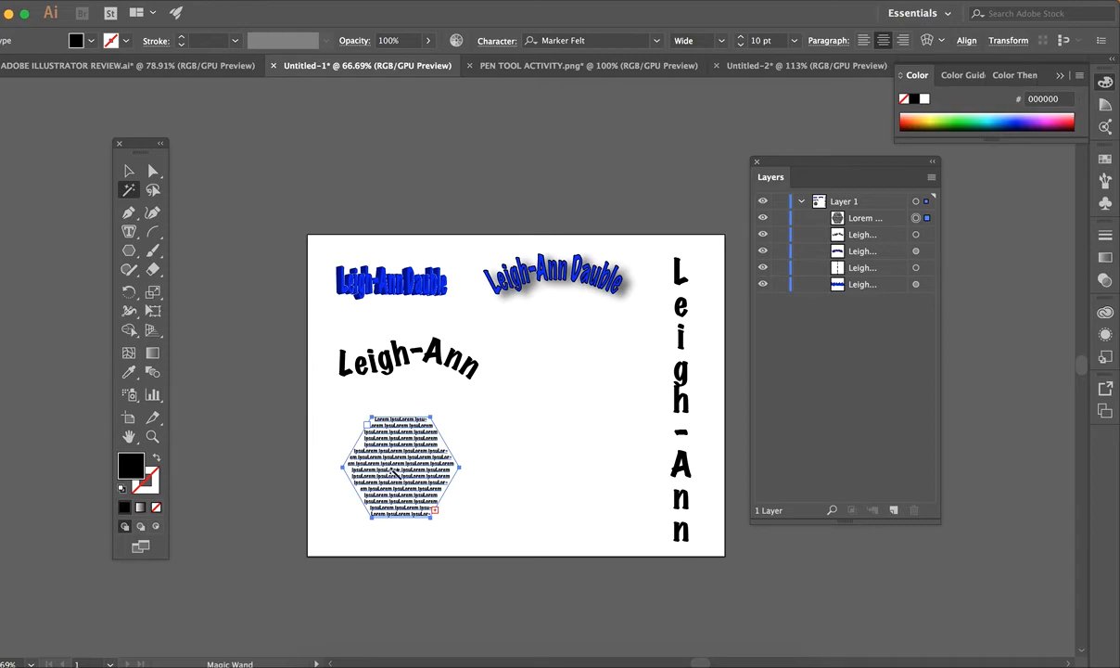
click(129, 170)
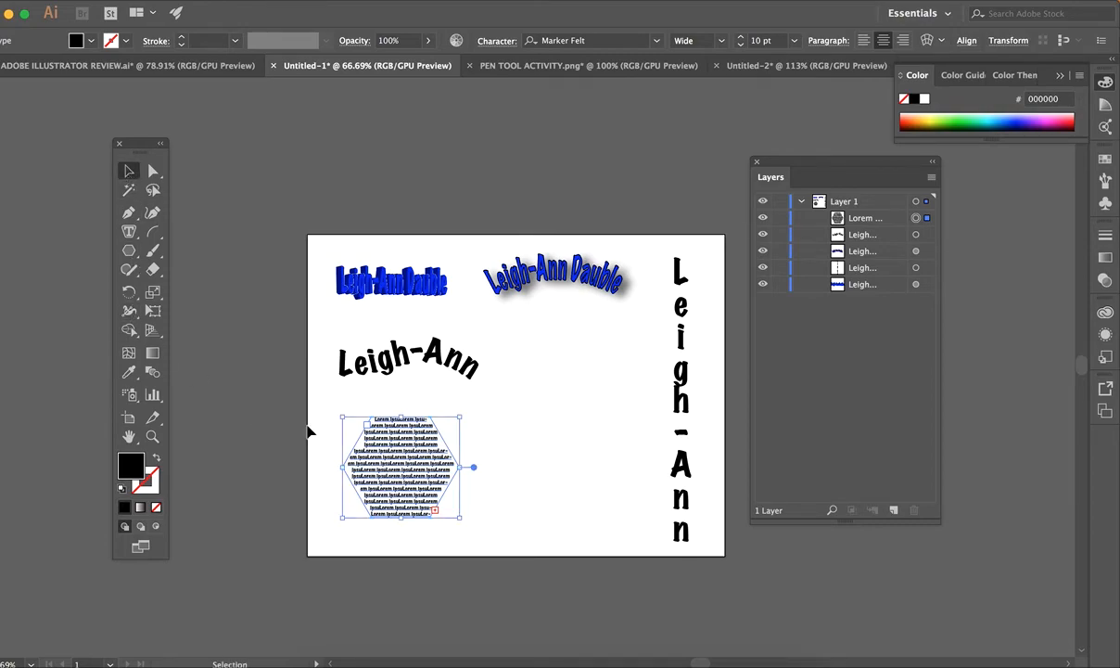
click(542, 509)
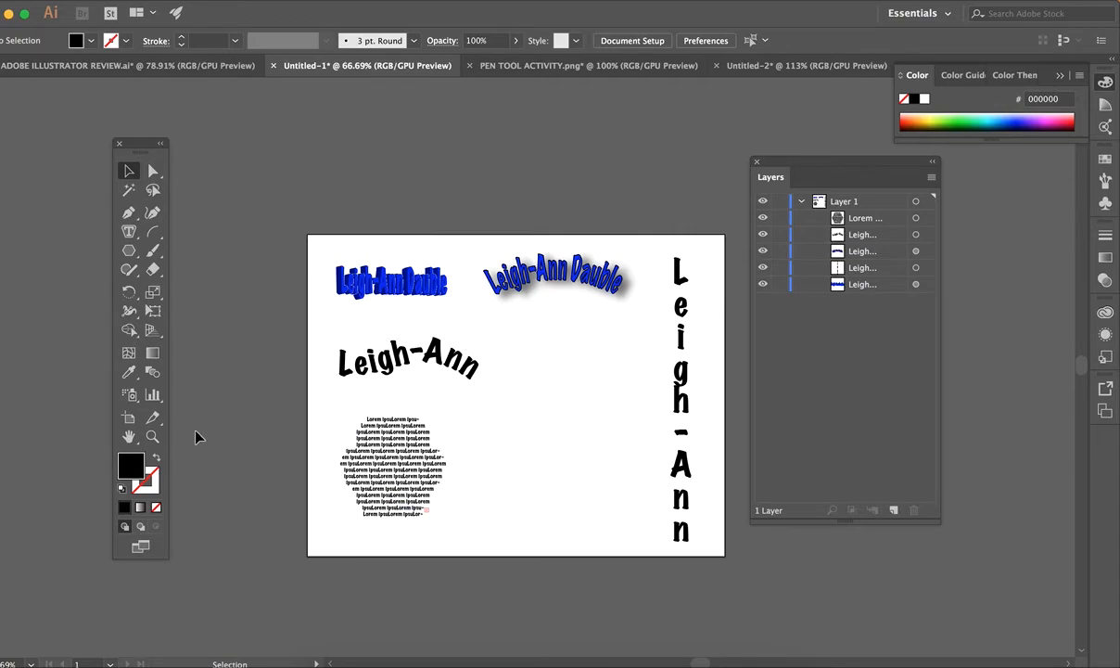
Draw a larger hexagon and position it to the right of the text-filled hexagon.
click(129, 250)
drag(498, 415, 564, 412)
click(129, 171)
drag(482, 410, 541, 449)
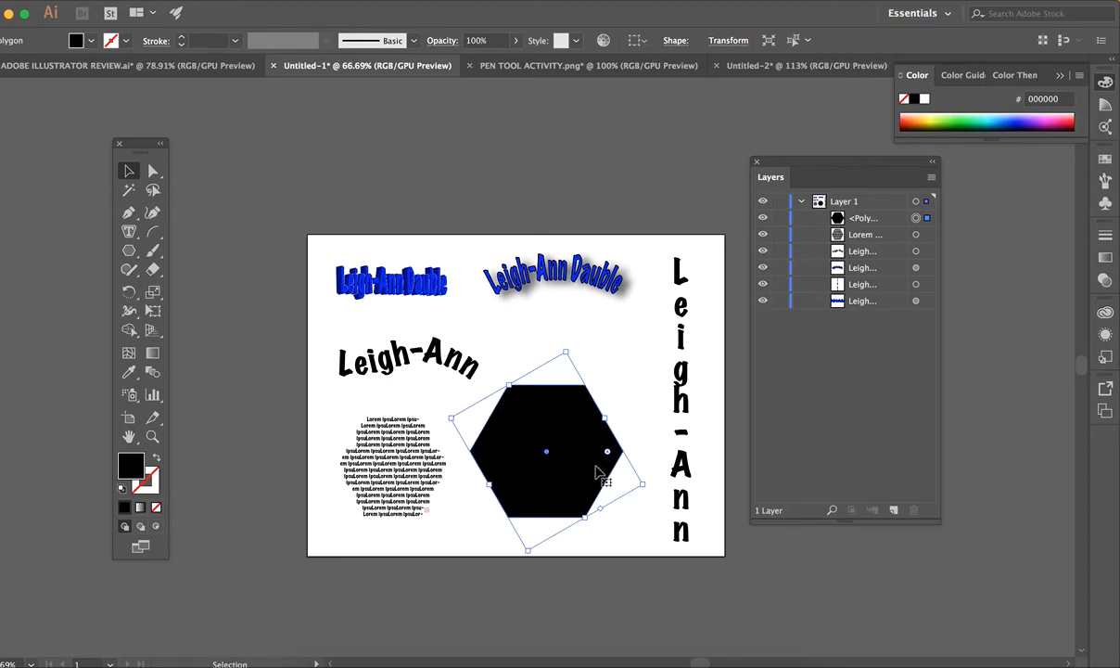
click(127, 236)
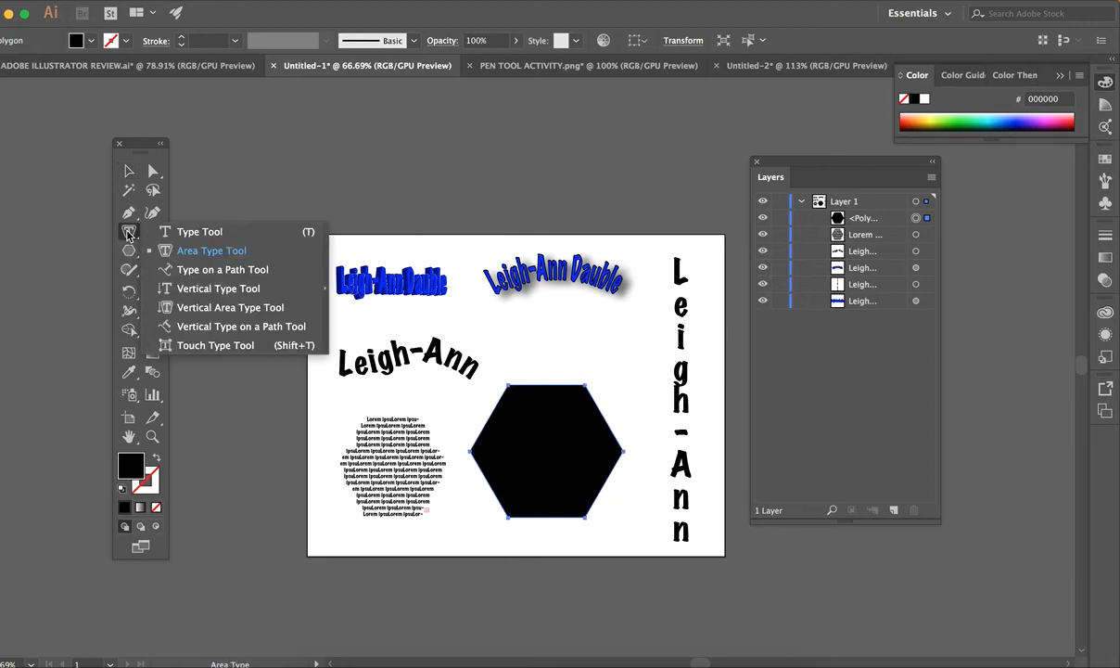
Try vertical type on a path around the second hexagon, then undo it.
click(198, 272)
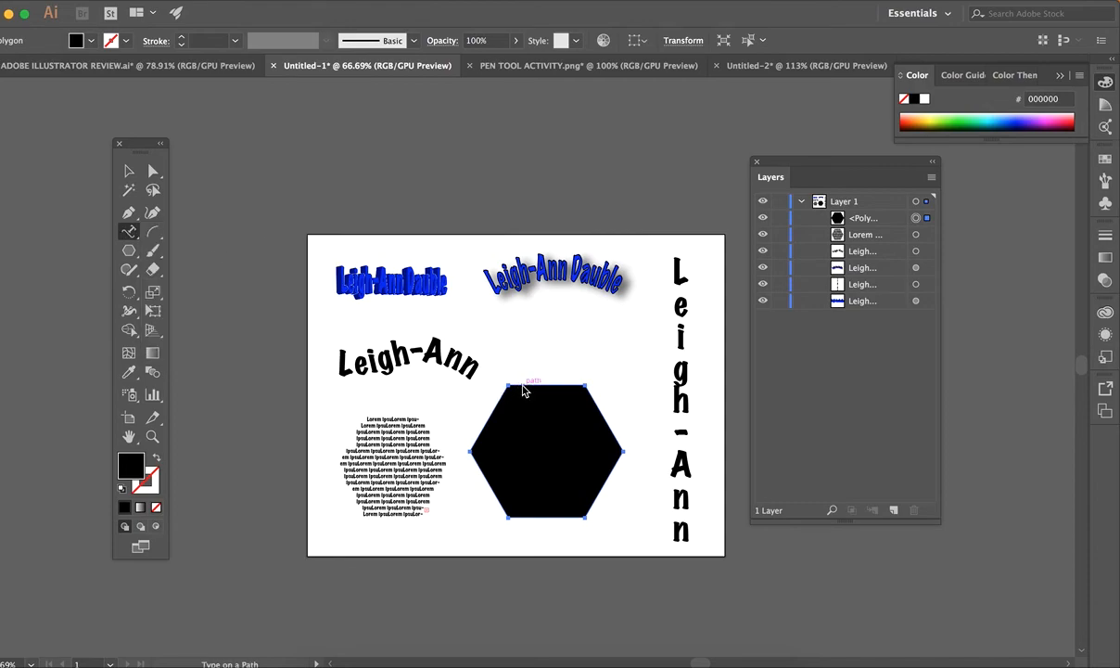
click(129, 234)
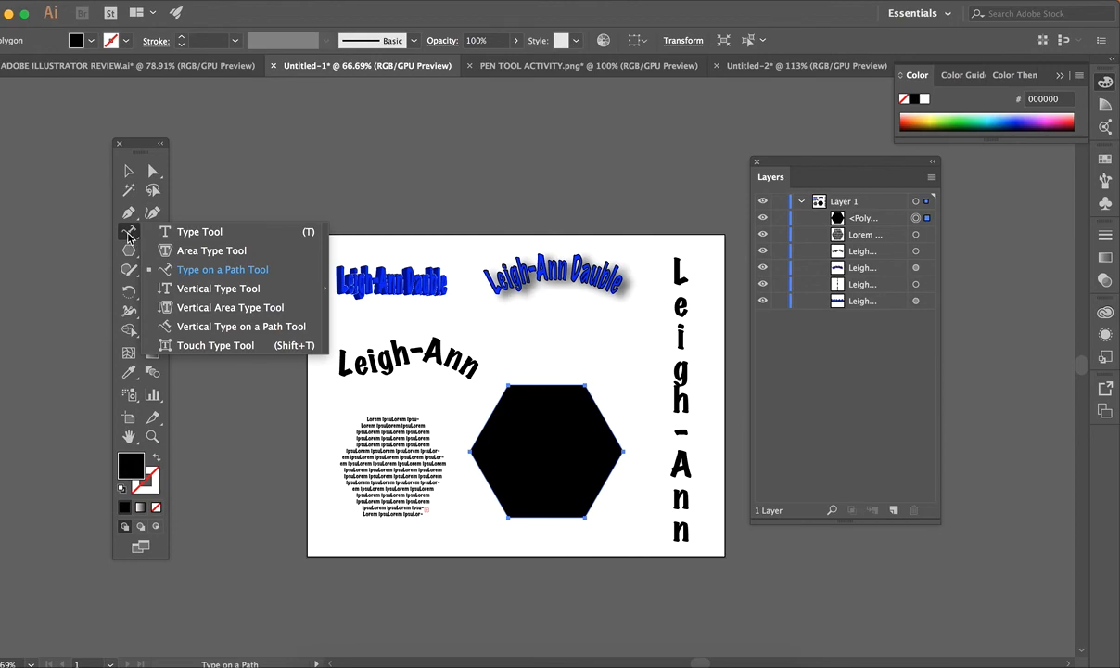
click(242, 326)
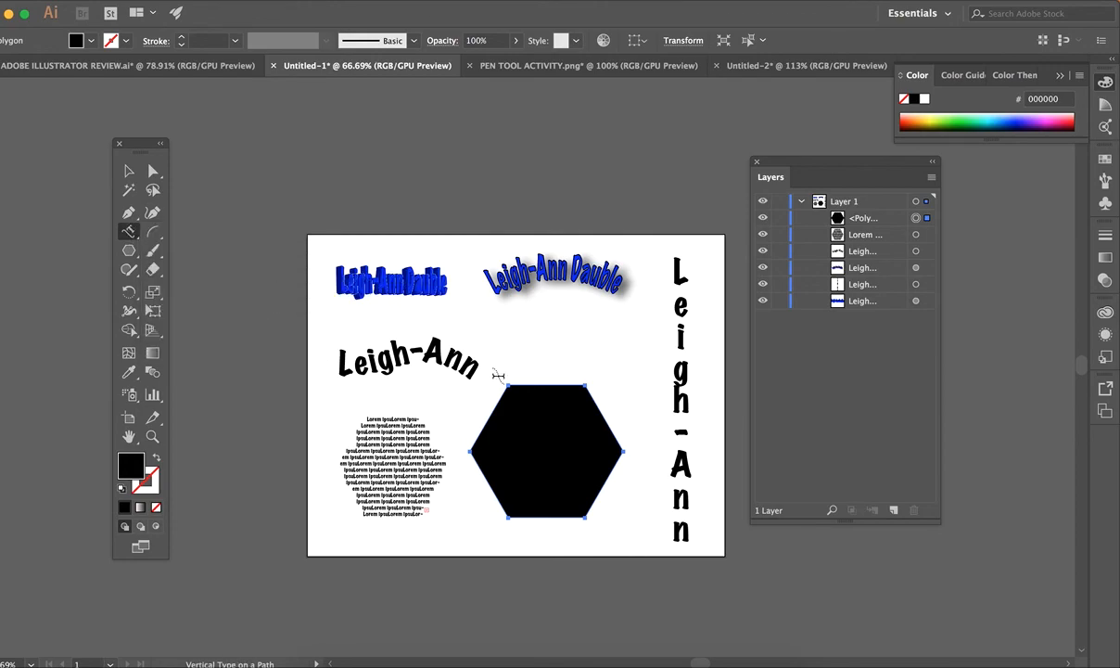
click(517, 383)
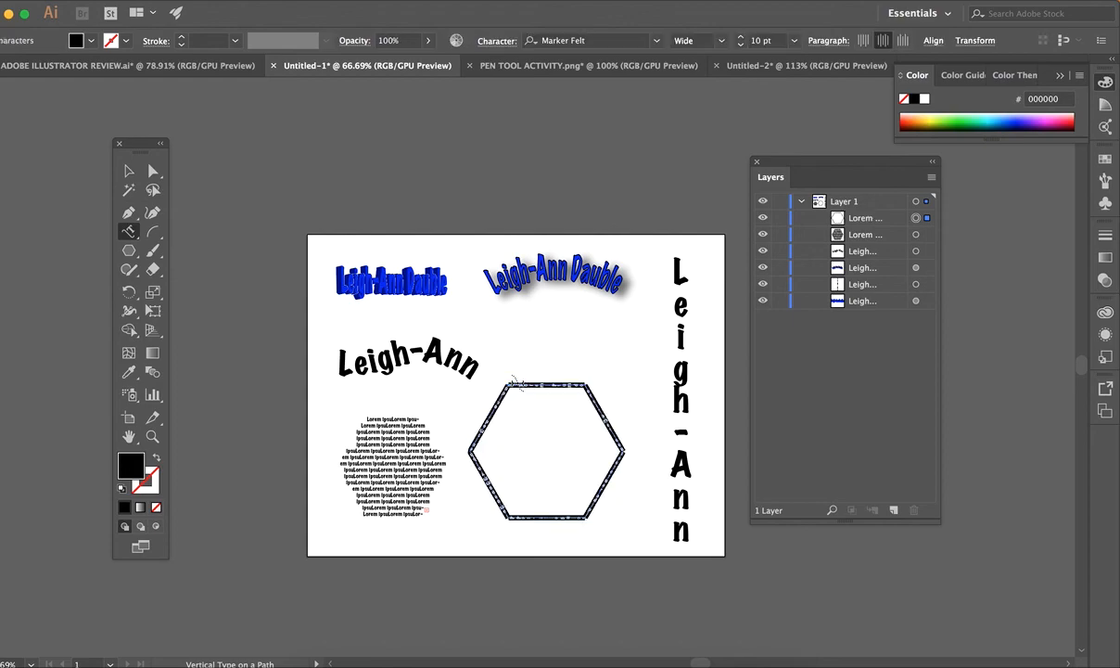
scroll(542, 445, up, 5)
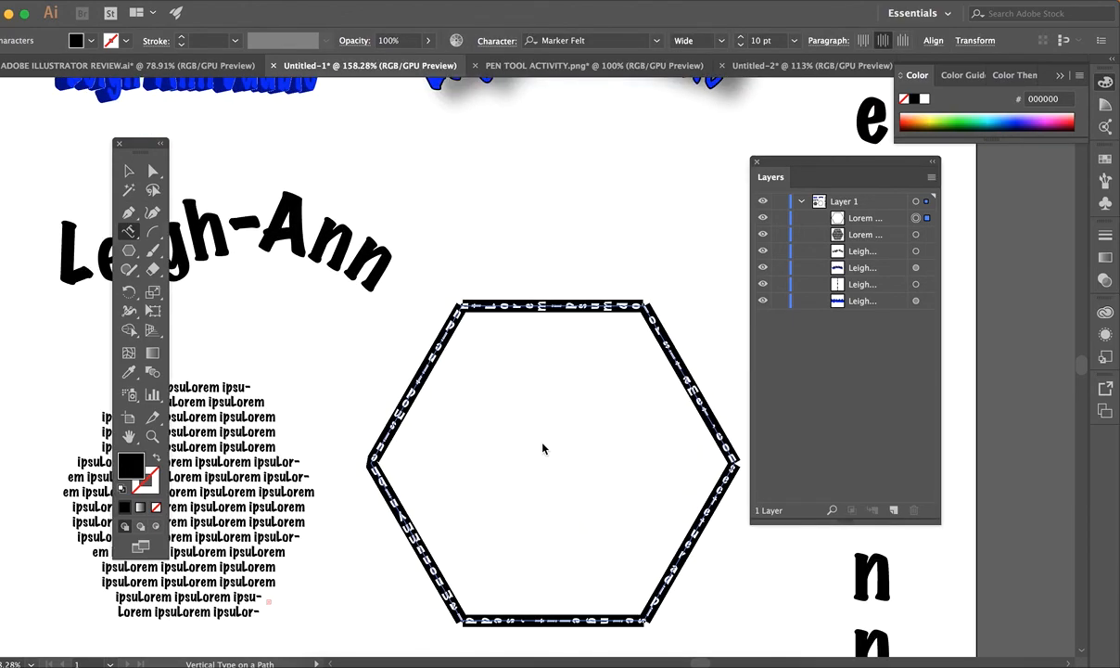
key(ctrl+z)
key(ctrl+z)
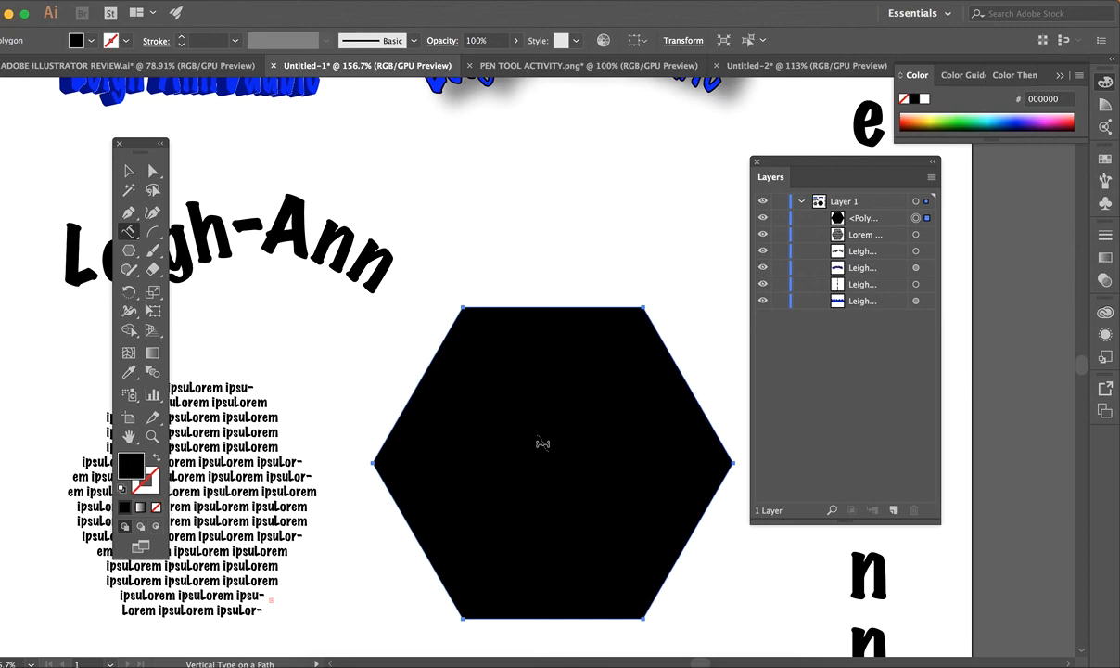
Run Lorem ipsum type along the hexagon's edge, nudge it down-right, and deselect.
click(121, 225)
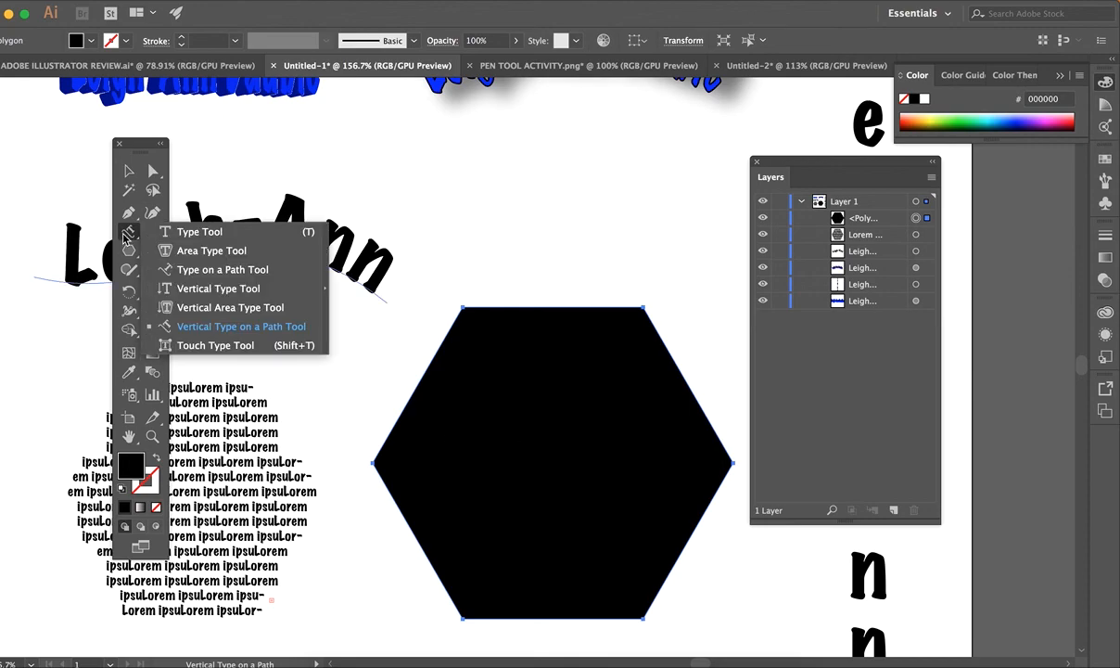
click(191, 271)
click(482, 305)
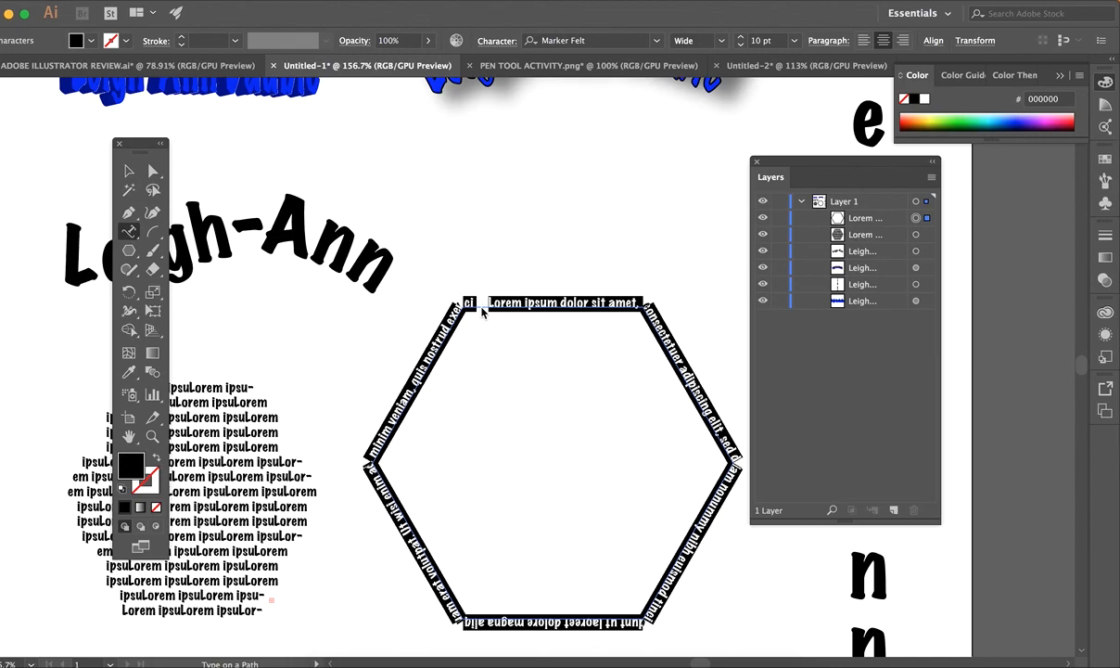
scroll(481, 308, down, 7)
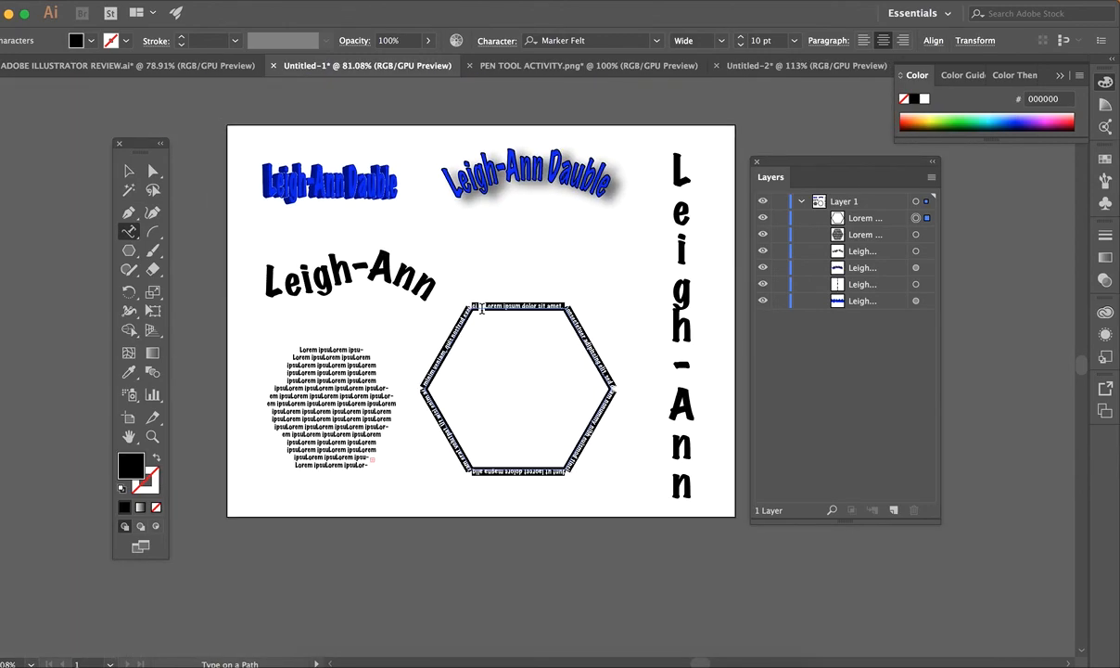
click(130, 172)
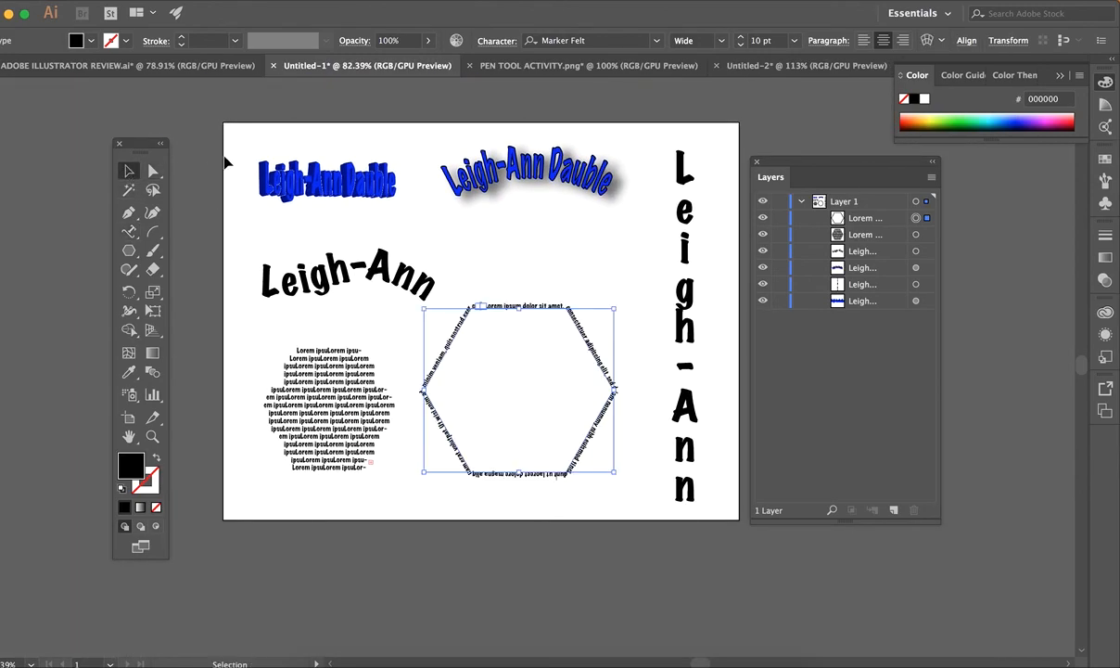
click(229, 171)
drag(534, 308, 541, 313)
click(541, 233)
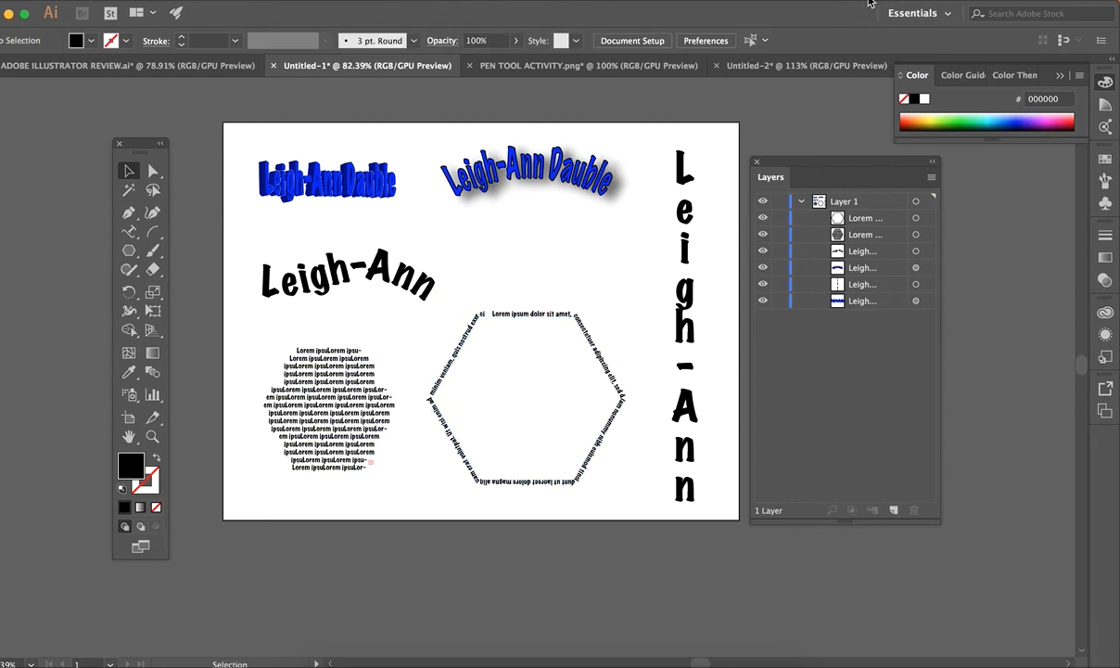